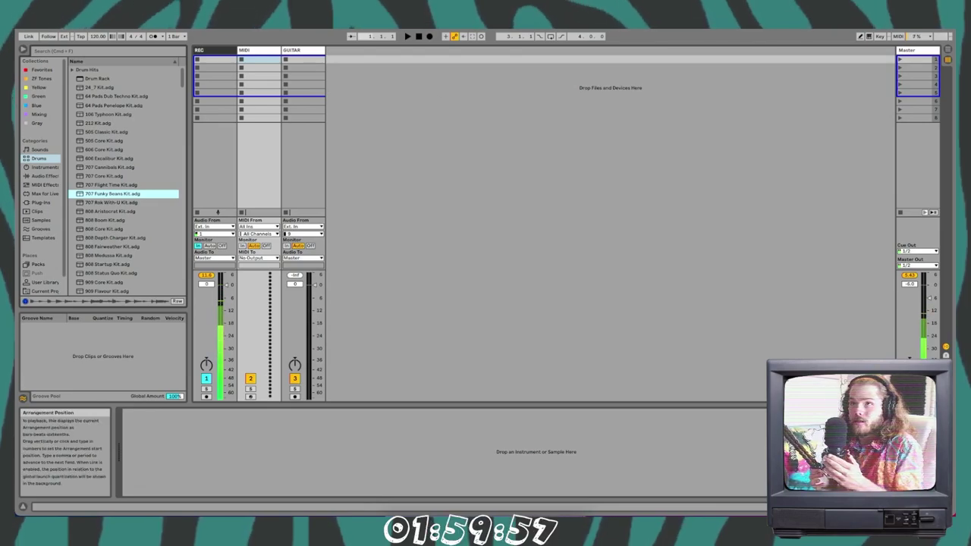
- Select the MIDI track and preview the Paradise and Percussion Spirit drum kits
{"action": "left_click", "coordinate": [266, 50]}
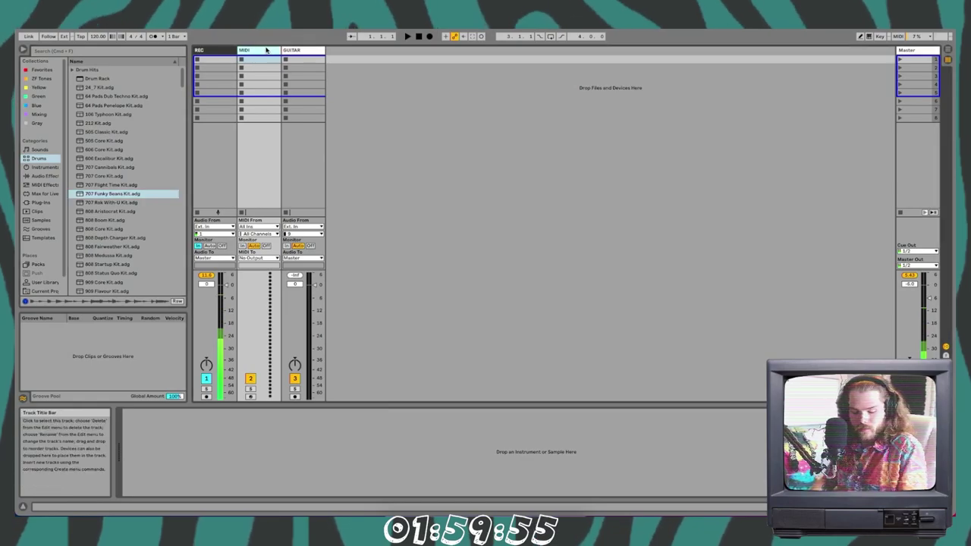
{"action": "scroll", "coordinate": [109, 206], "scroll_direction": "down", "scroll_amount": 15}
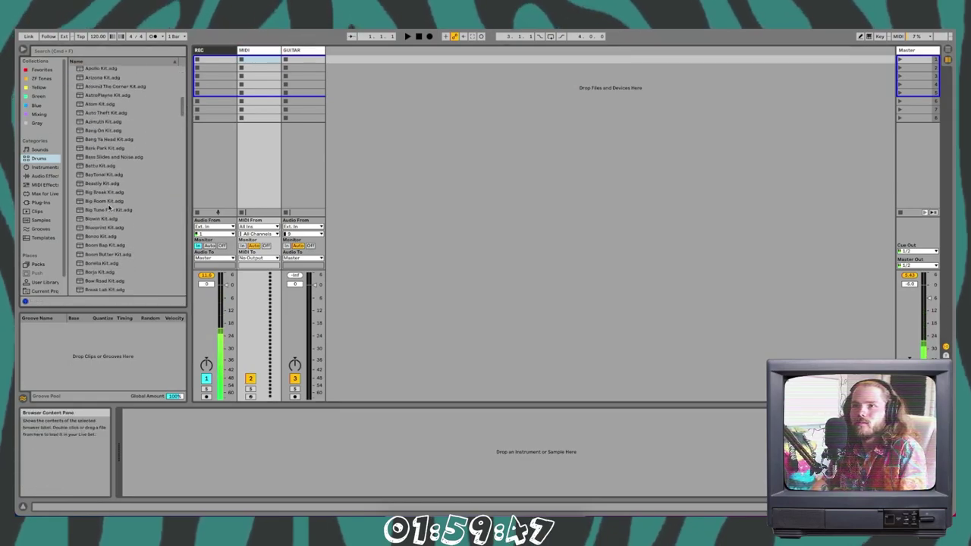
{"action": "scroll", "coordinate": [108, 206], "scroll_direction": "down", "scroll_amount": 20}
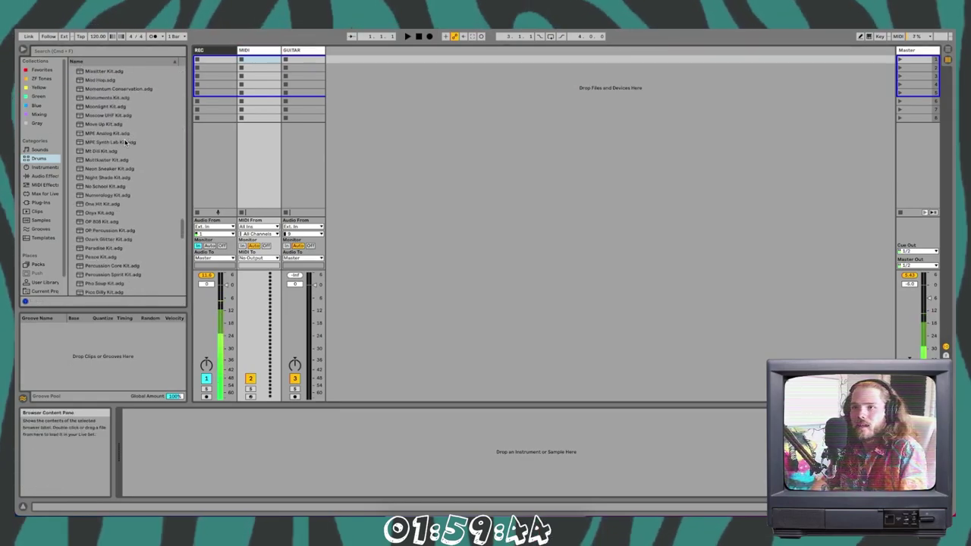
{"action": "scroll", "coordinate": [104, 142], "scroll_direction": "down", "scroll_amount": 5}
{"action": "left_click", "coordinate": [103, 161]}
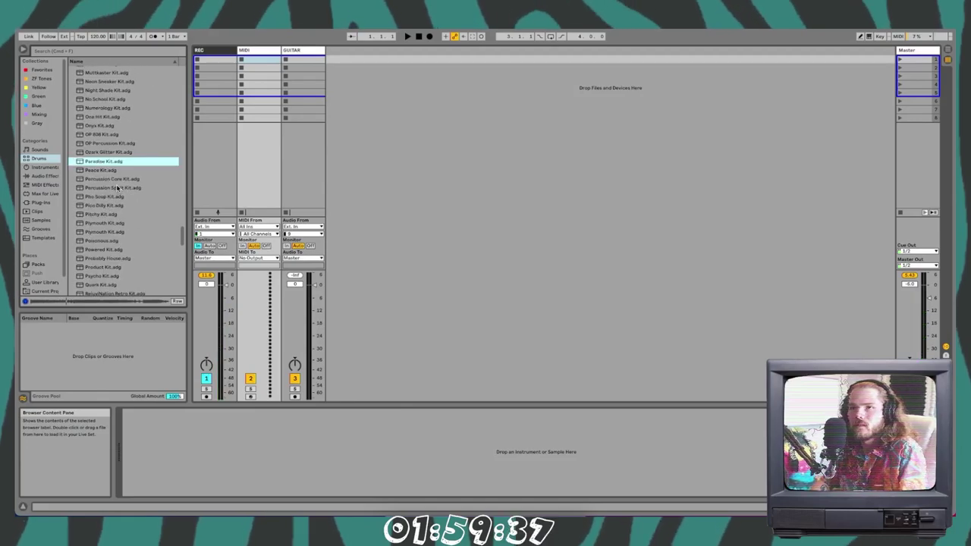
{"action": "left_click", "coordinate": [116, 188]}
{"action": "scroll", "coordinate": [119, 152], "scroll_direction": "down", "scroll_amount": 10}
{"action": "left_click", "coordinate": [119, 138]}
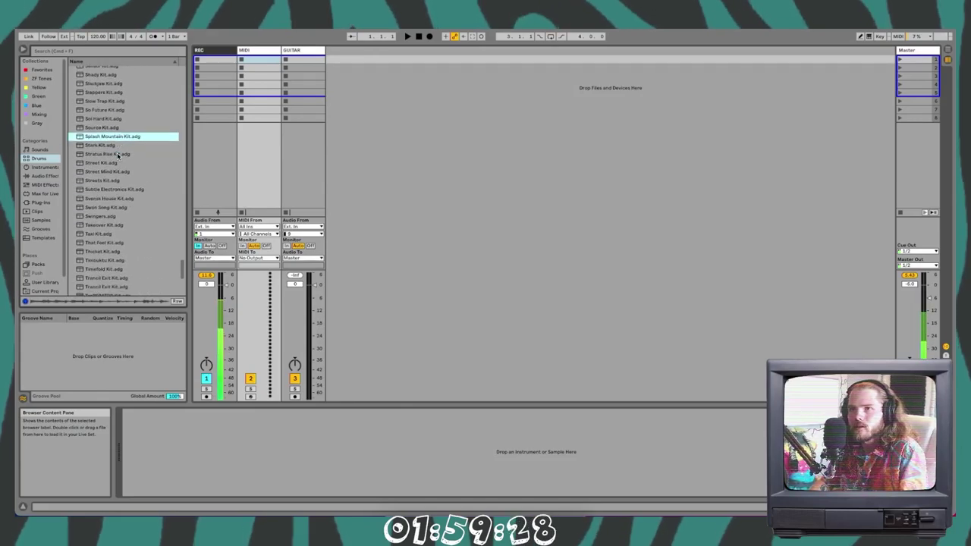
- Preview the Voltage, Psycho and Momentum Conservation kits before settling on a kit
{"action": "scroll", "coordinate": [114, 148], "scroll_direction": "down", "scroll_amount": 10}
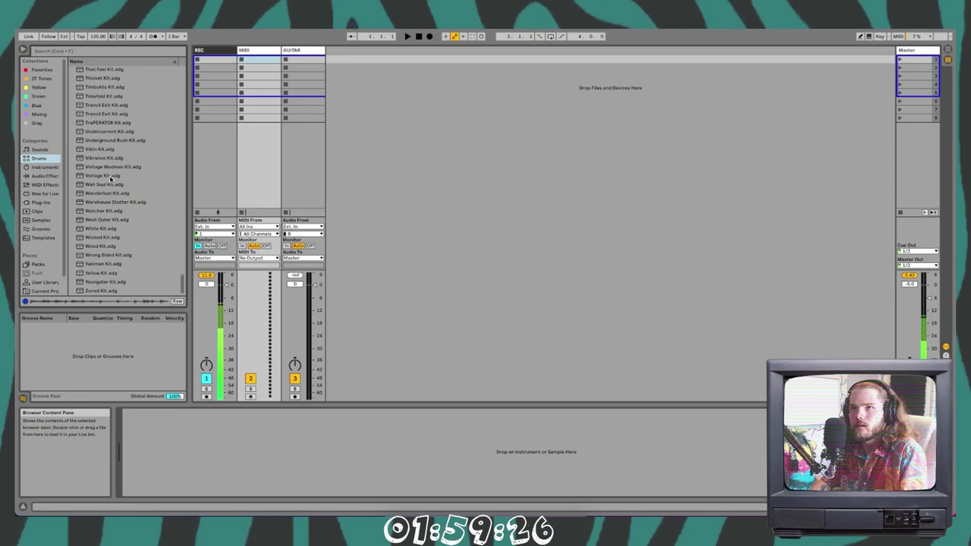
{"action": "left_click", "coordinate": [118, 176]}
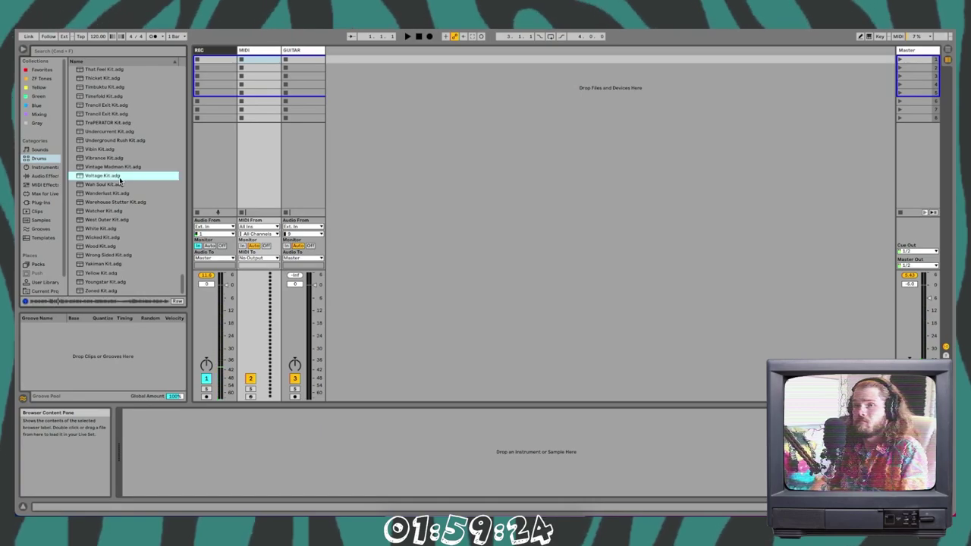
{"action": "scroll", "coordinate": [122, 152], "scroll_direction": "up", "scroll_amount": 10}
{"action": "left_click", "coordinate": [123, 134]}
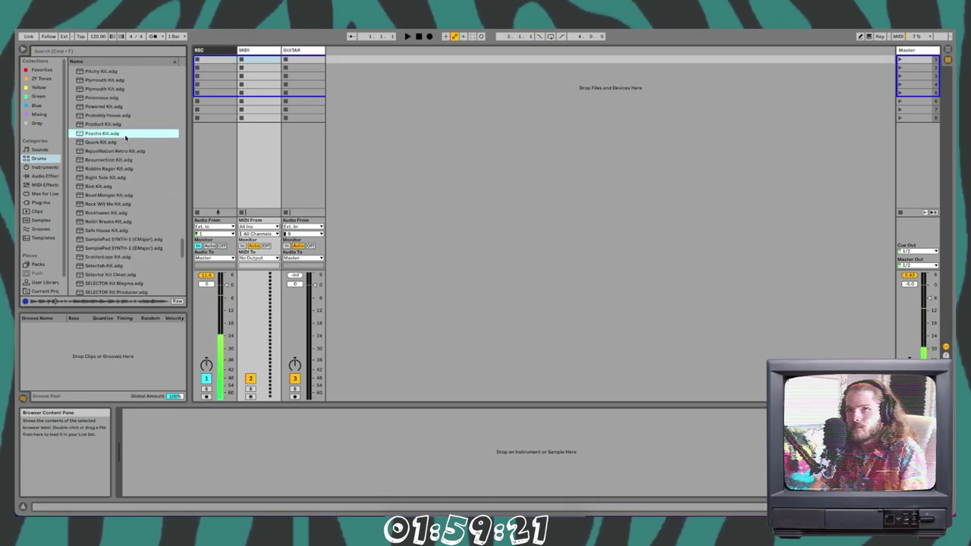
{"action": "scroll", "coordinate": [117, 159], "scroll_direction": "up", "scroll_amount": 1}
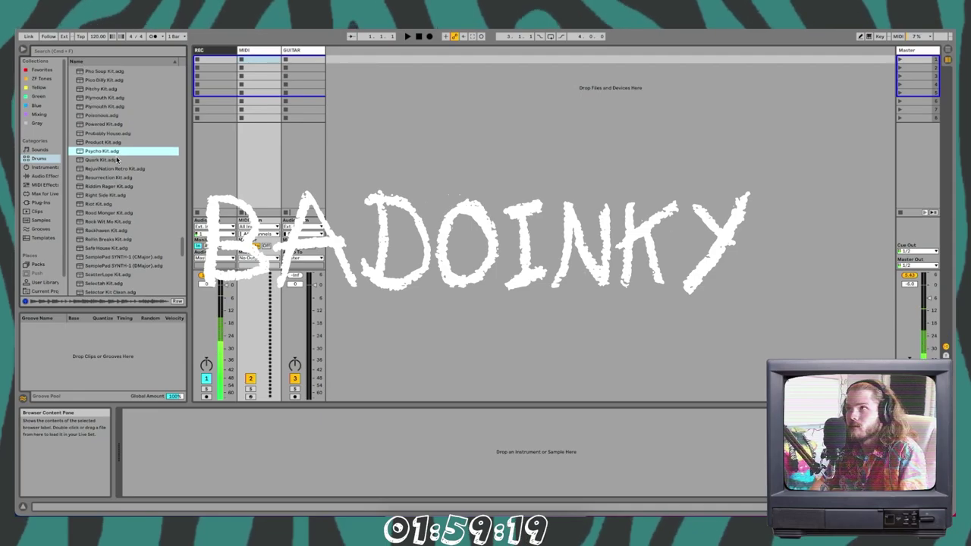
{"action": "scroll", "coordinate": [117, 159], "scroll_direction": "up", "scroll_amount": 10}
{"action": "left_click", "coordinate": [110, 171]}
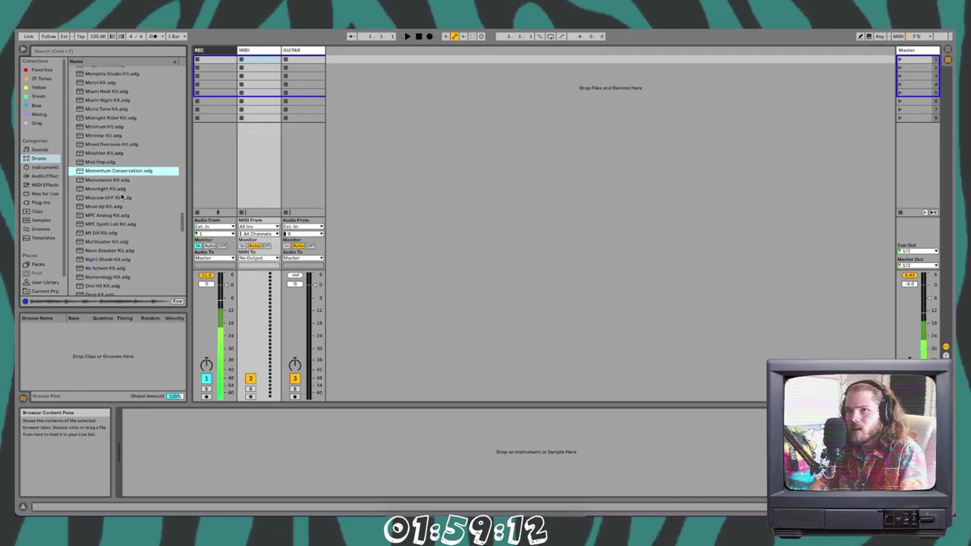
{"action": "scroll", "coordinate": [120, 194], "scroll_direction": "down", "scroll_amount": 3}
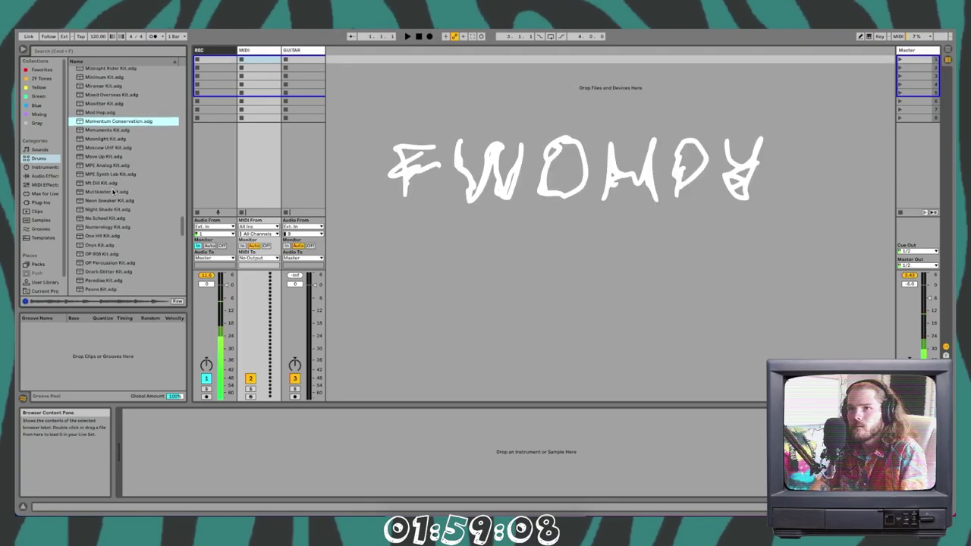
{"action": "scroll", "coordinate": [115, 170], "scroll_direction": "down", "scroll_amount": 2}
- Load the Muttkaster Kit, play back the drum pattern, and show the kit's devices
{"action": "left_click", "coordinate": [116, 162]}
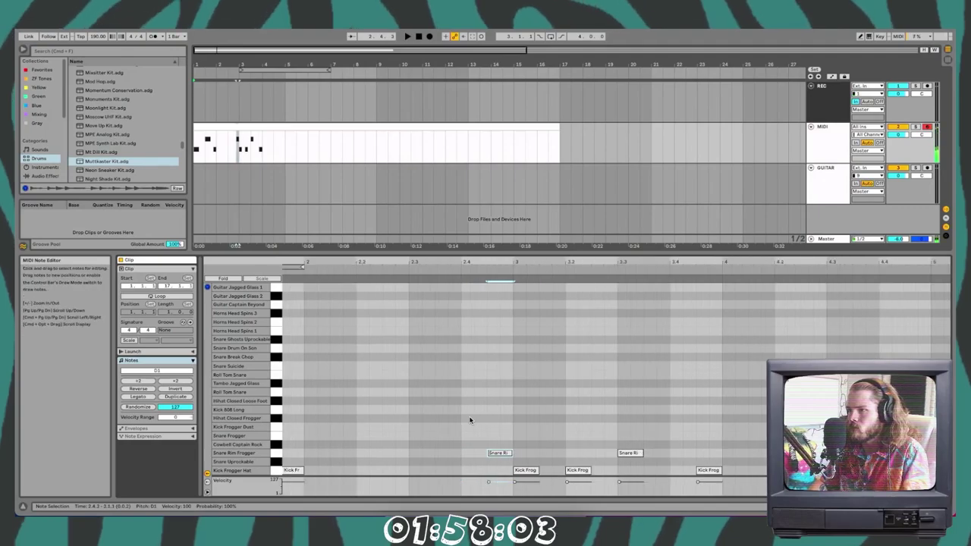
{"action": "scroll", "coordinate": [469, 420], "scroll_direction": "down", "scroll_amount": 2}
{"action": "key", "text": "space"}
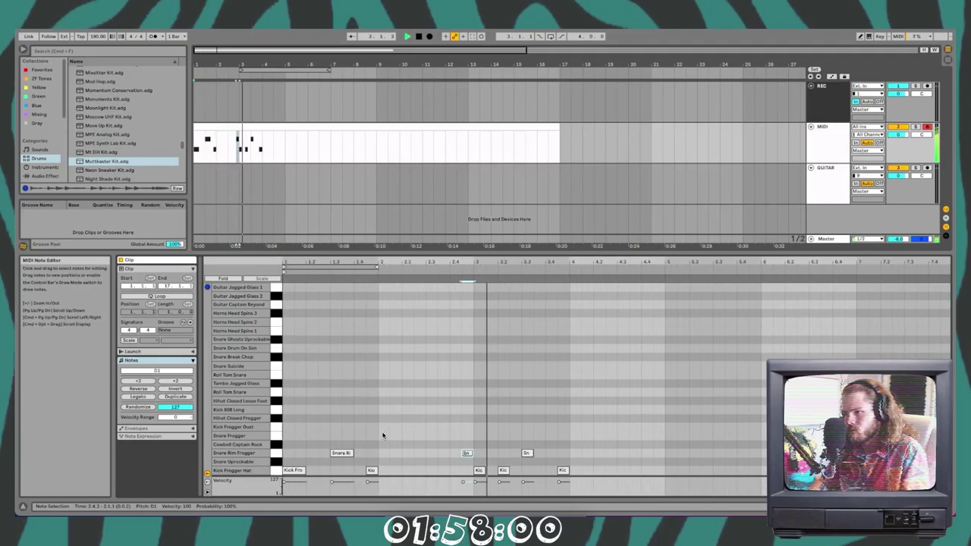
{"action": "key", "text": "space"}
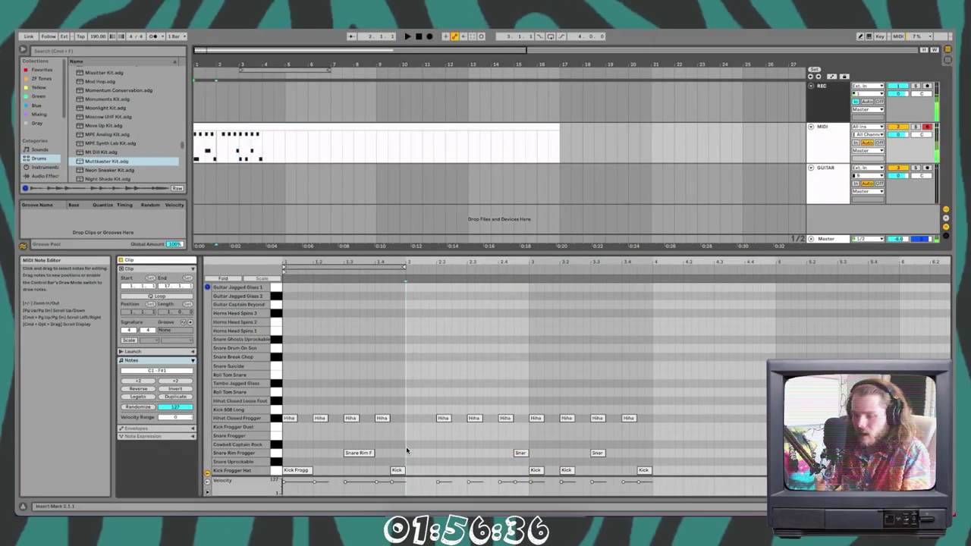
{"action": "key", "text": "Tab"}
{"action": "key", "text": "shift+Tab"}
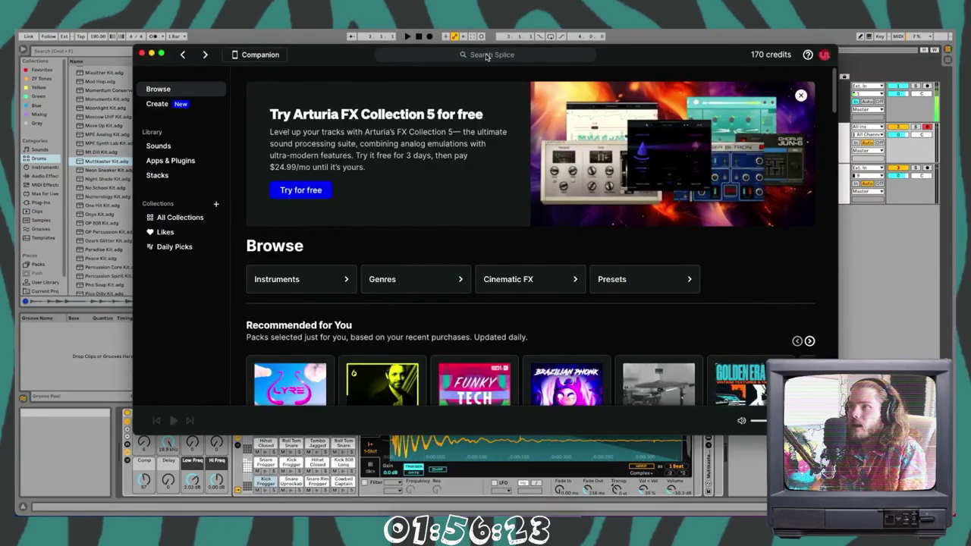
- Search Splice for 'hihat' samples and move the Splice window left
{"action": "left_click", "coordinate": [488, 56]}
{"action": "type", "text": "hihat"}
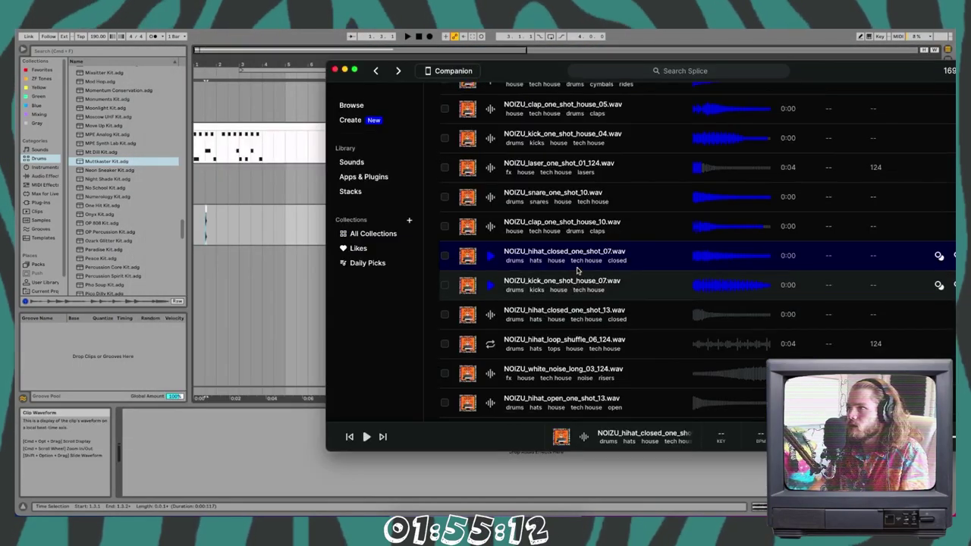
{"action": "scroll", "coordinate": [534, 249], "scroll_direction": "up", "scroll_amount": 3}
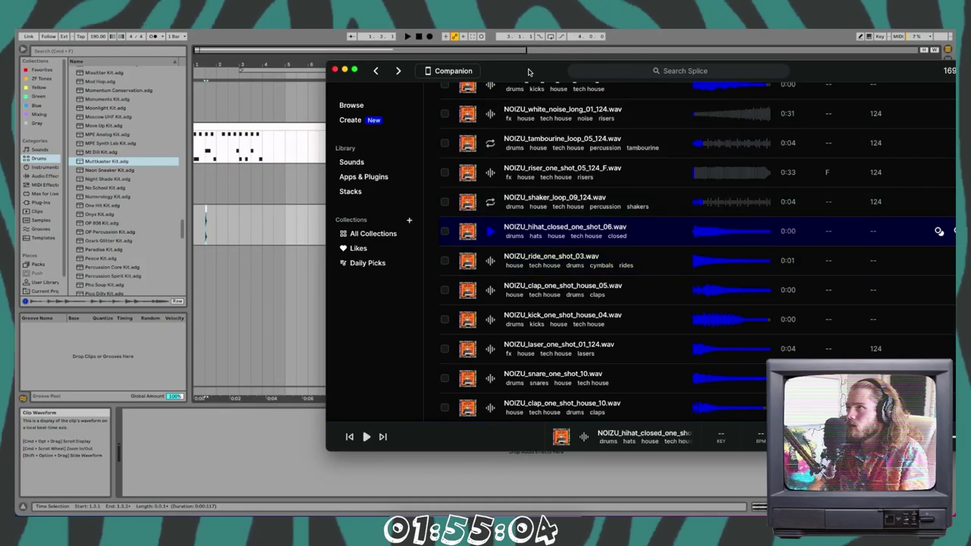
{"action": "left_click_drag", "start_coordinate": [529, 73], "coordinate": [496, 70]}
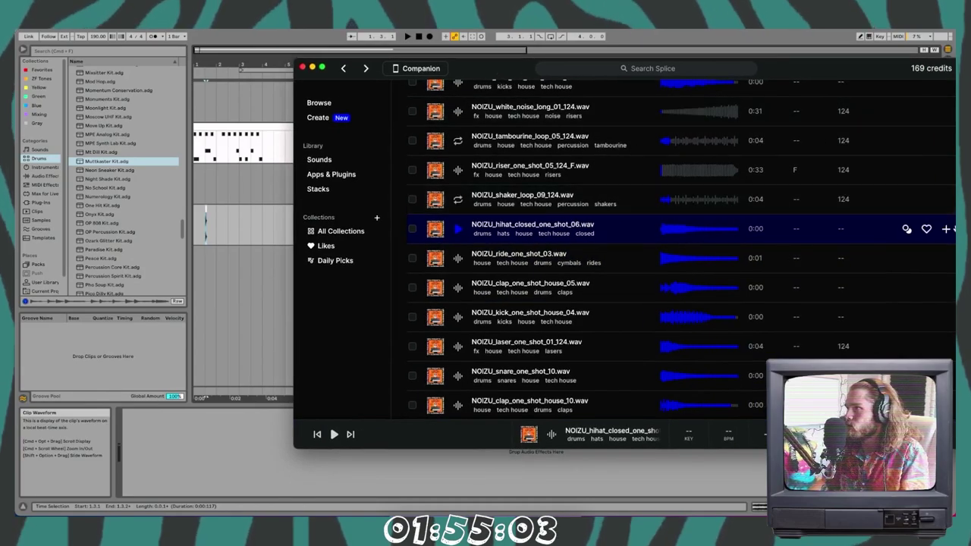
- Download closed hi-hat one-shots 06 and 01 and drop one onto a new track
{"action": "left_click", "coordinate": [947, 232]}
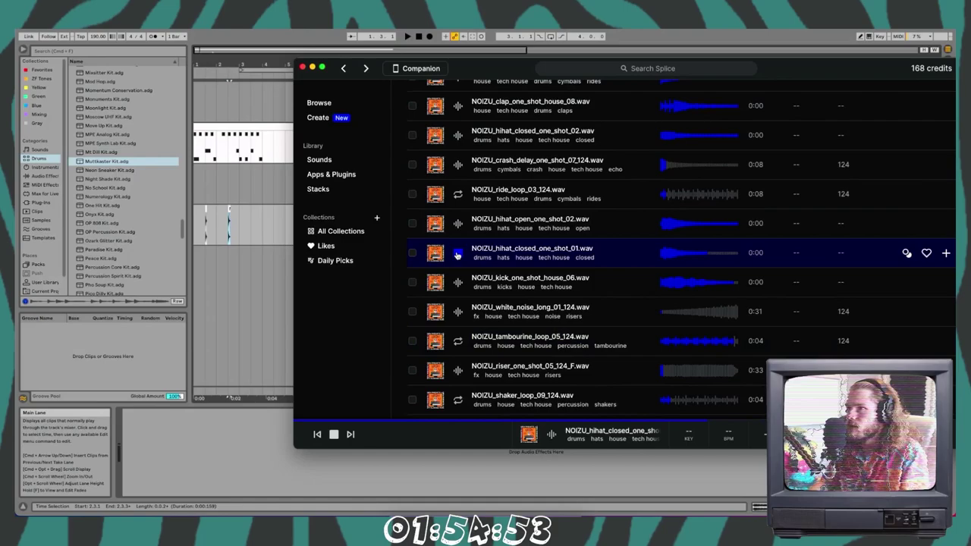
{"action": "scroll", "coordinate": [470, 301], "scroll_direction": "up", "scroll_amount": 2}
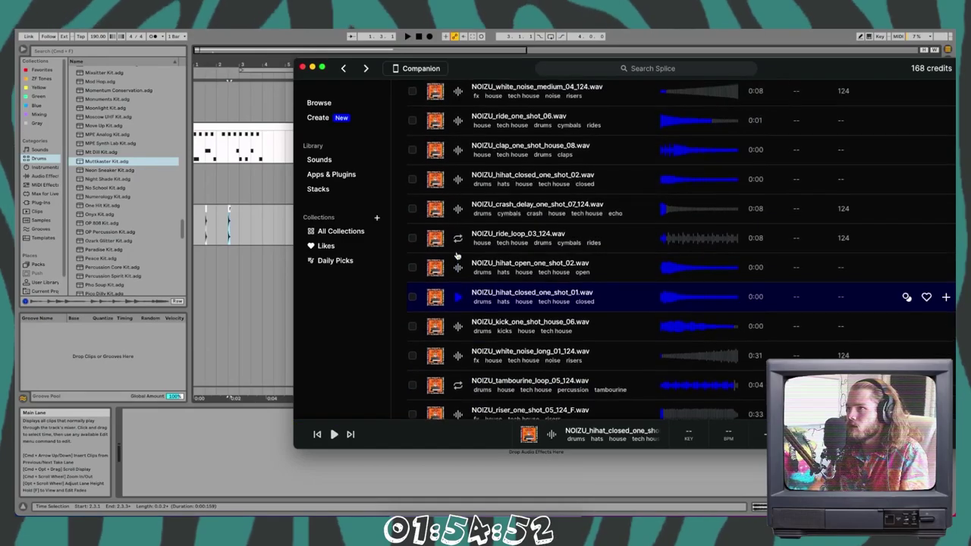
{"action": "left_click", "coordinate": [947, 297]}
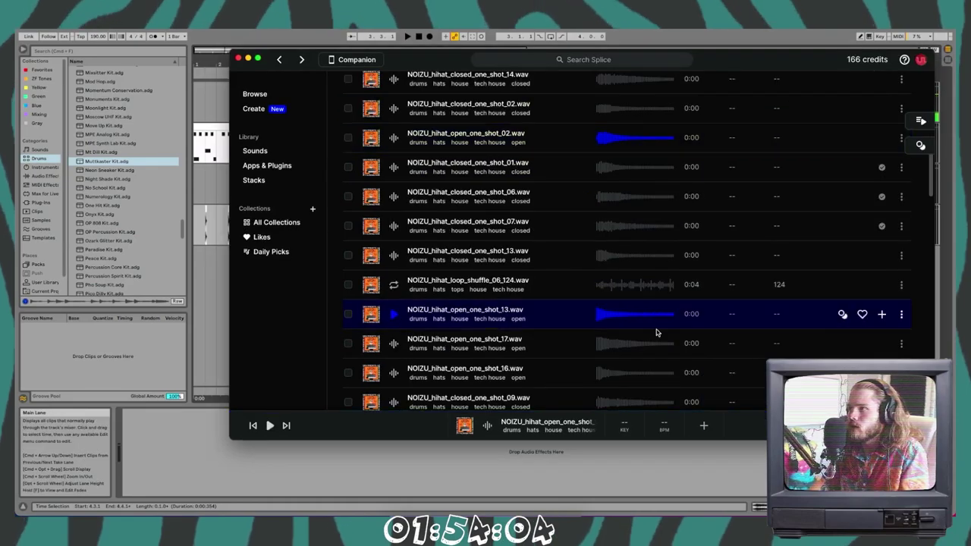
{"action": "mouse_move", "coordinate": [880, 314]}
{"action": "left_mouse_down"}
{"action": "mouse_move", "coordinate": [296, 227]}
{"action": "mouse_move", "coordinate": [287, 244]}
{"action": "left_mouse_up"}
- Move the hi-hat note near beat 1.4.4 onto the open hi-hat sound and play it
{"action": "scroll", "coordinate": [285, 245], "scroll_direction": "up", "scroll_amount": 3}
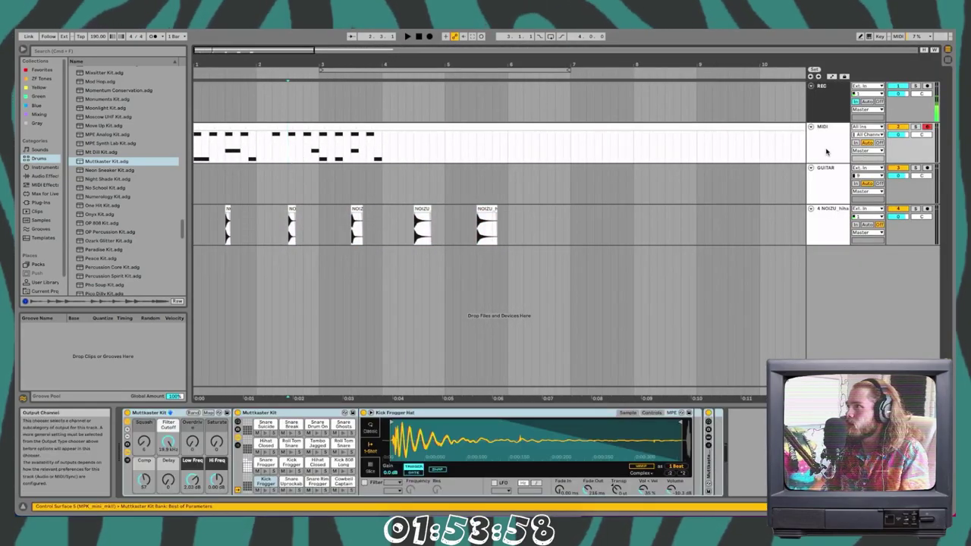
{"action": "left_click", "coordinate": [227, 228]}
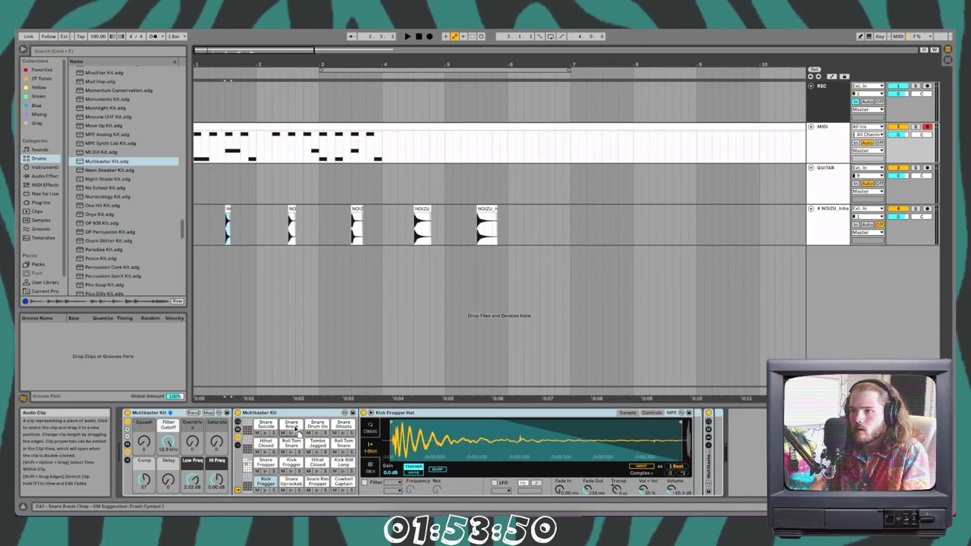
{"action": "scroll", "coordinate": [331, 436], "scroll_direction": "up", "scroll_amount": 4}
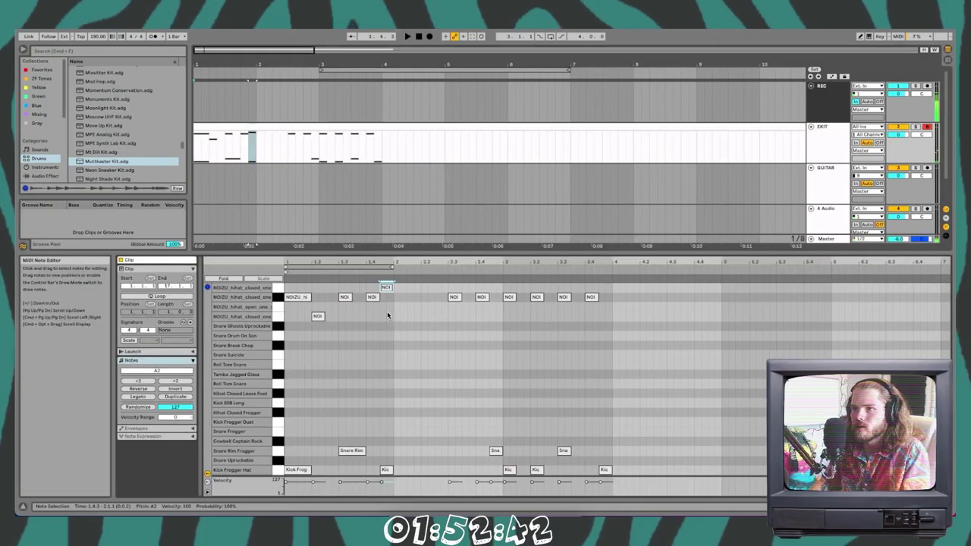
{"action": "left_click", "coordinate": [387, 297]}
{"action": "left_click_drag", "start_coordinate": [390, 305], "coordinate": [389, 309]}
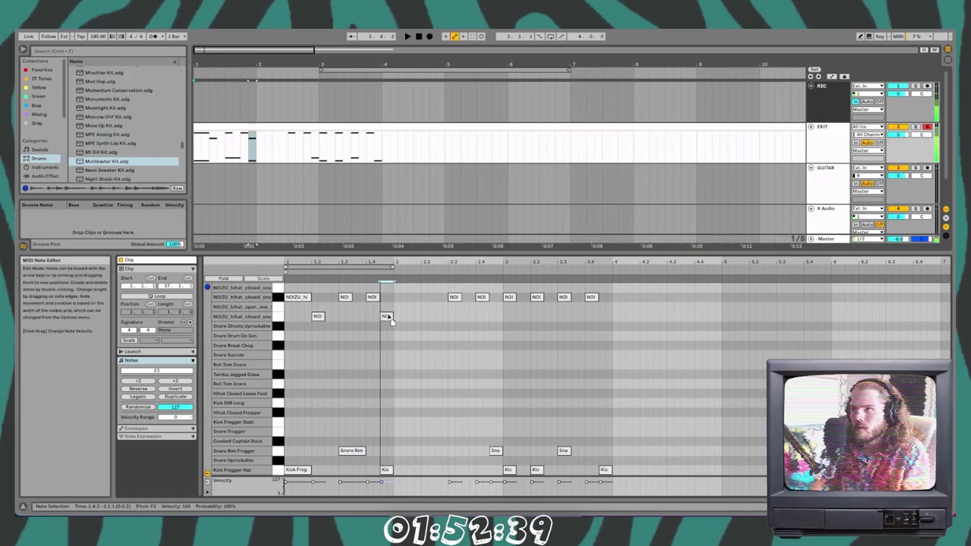
{"action": "key", "text": "space"}
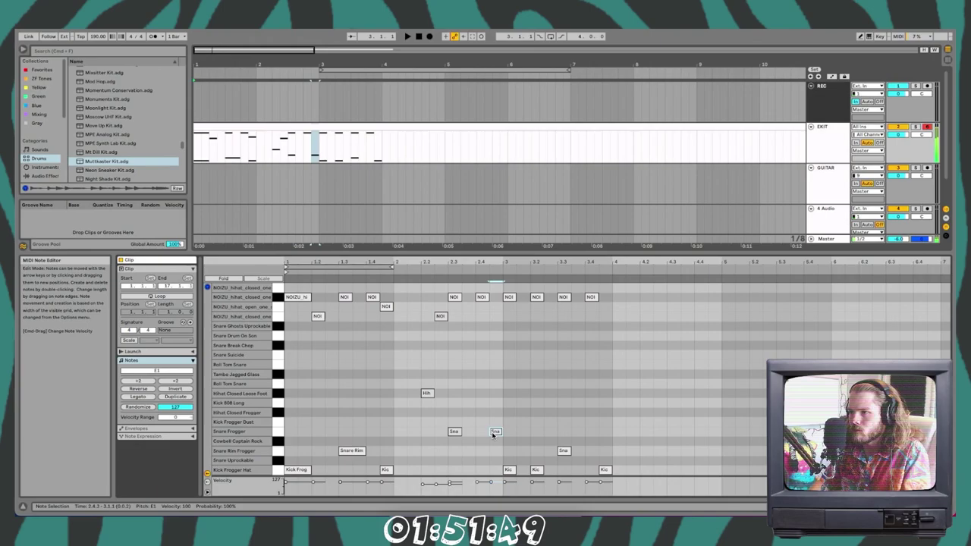
- Move snare notes onto Snare Rim Frogger and other drum sounds, auditioning the beat
{"action": "left_click_drag", "start_coordinate": [493, 435], "coordinate": [494, 455]}
{"action": "key", "text": "space"}
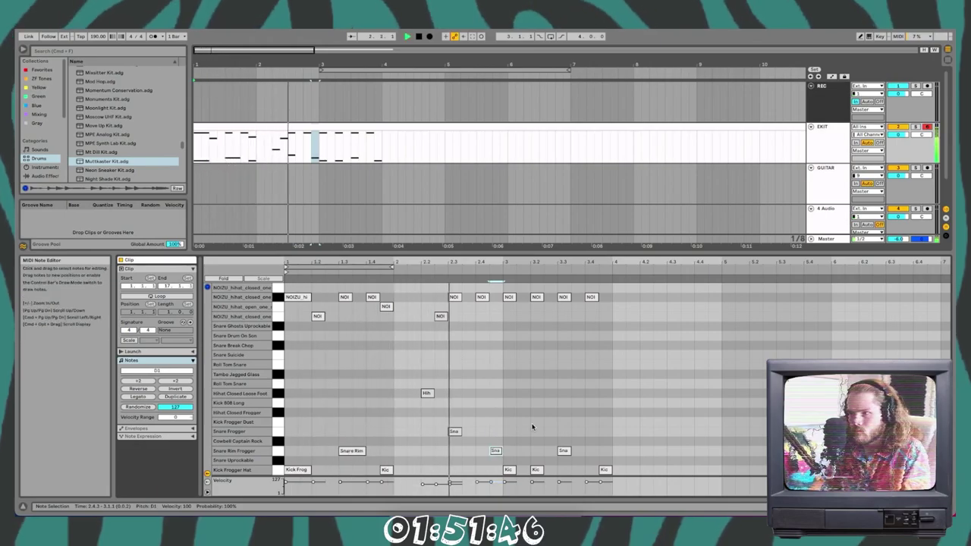
{"action": "mouse_move", "coordinate": [455, 432]}
{"action": "left_mouse_down"}
{"action": "mouse_move", "coordinate": [455, 451]}
{"action": "mouse_move", "coordinate": [498, 434]}
{"action": "left_mouse_up"}
{"action": "key", "text": "space"}
{"action": "key", "text": "space"}
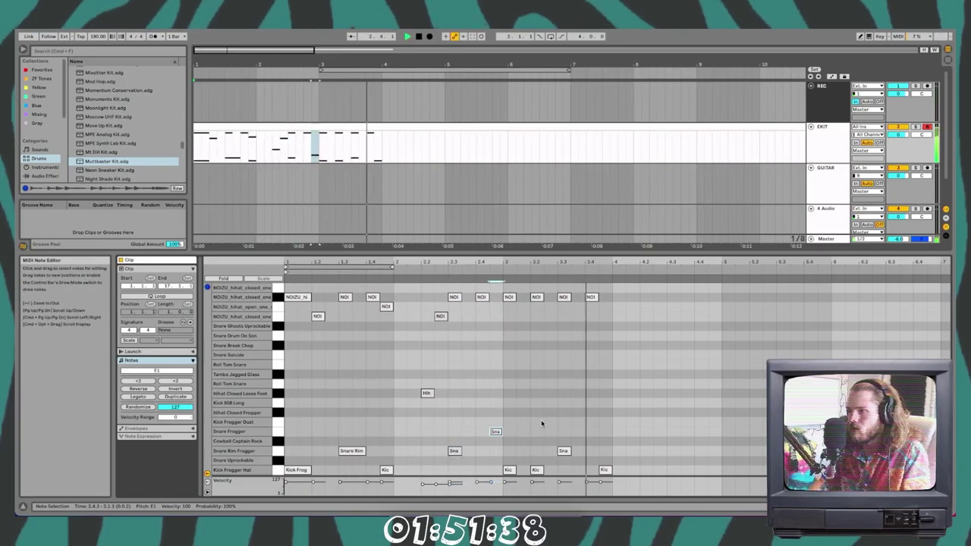
{"action": "key", "text": "space"}
- Duplicate the drum clip and consolidate both copies into one 8-bar clip
{"action": "left_click", "coordinate": [335, 127]}
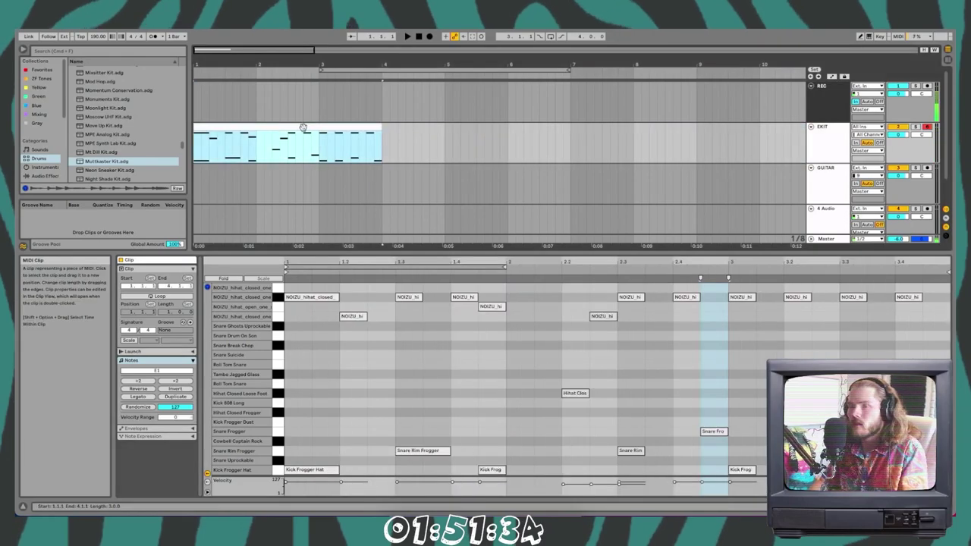
{"action": "key", "text": "ctrl+d"}
{"action": "left_click", "coordinate": [355, 126]}
{"action": "left_click", "coordinate": [405, 123], "text": "shift"}
{"action": "key", "text": "ctrl+j"}
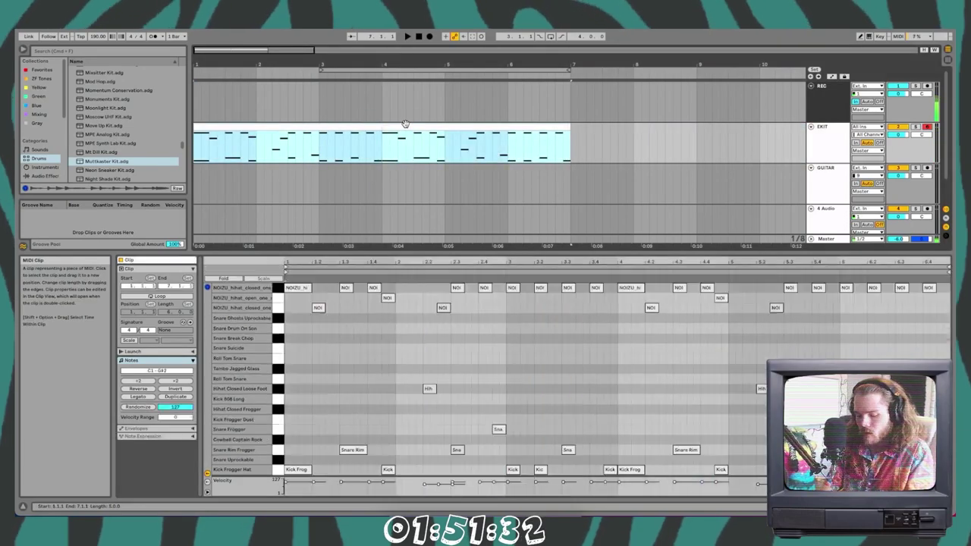
{"action": "key", "text": "minus"}
{"action": "left_click", "coordinate": [334, 115]}
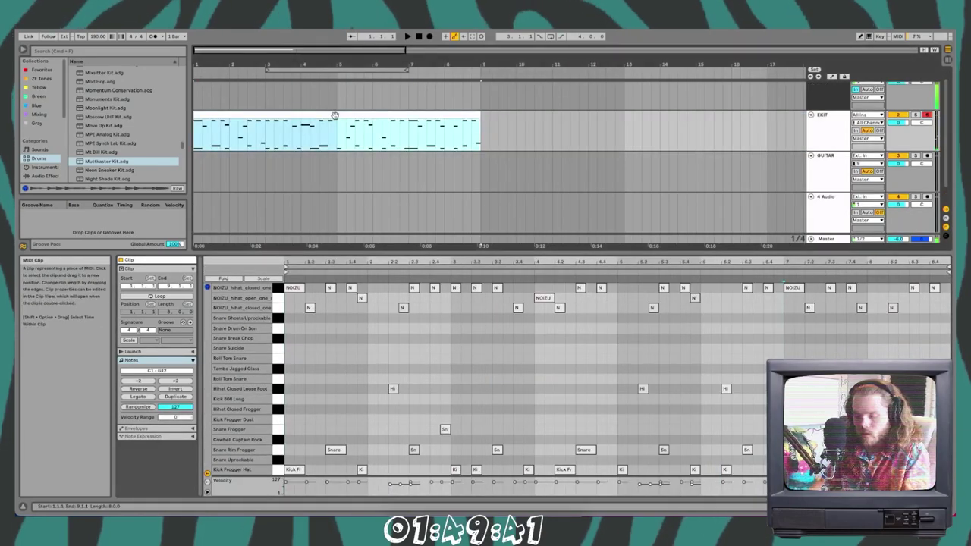
{"action": "key", "text": "shift+Tab"}
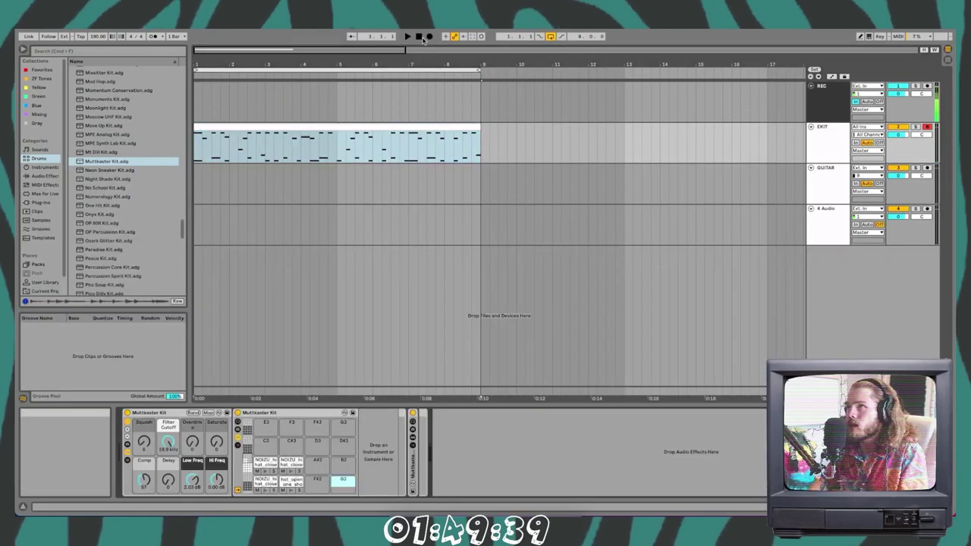
- Select the EKIT drum track and play the arrangement to hear the drums
{"action": "left_click", "coordinate": [422, 36]}
{"action": "left_click", "coordinate": [818, 144]}
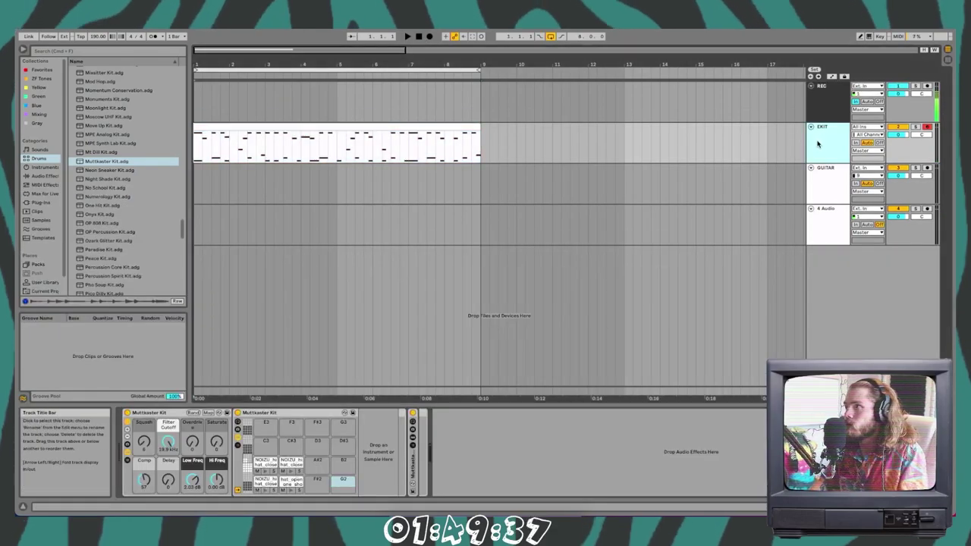
{"action": "key", "text": "space"}
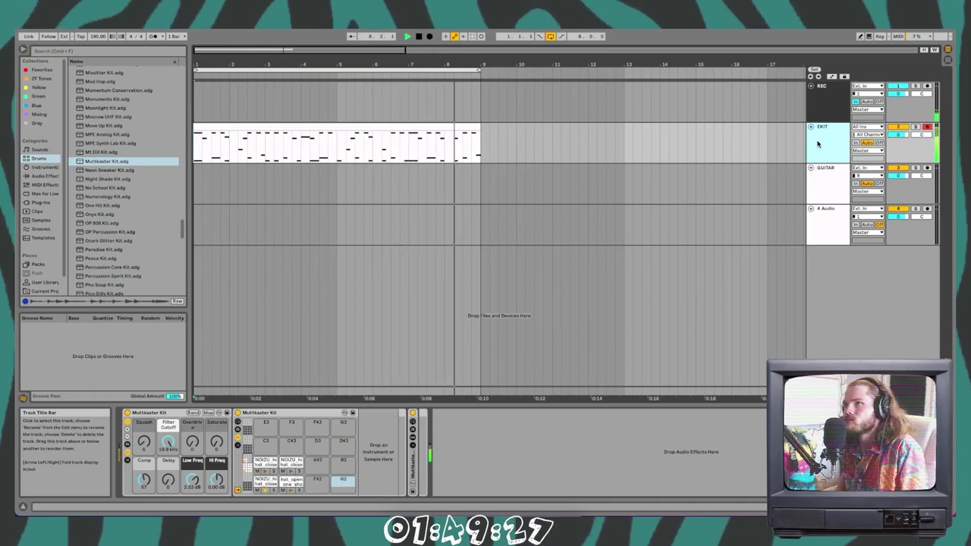
{"action": "key", "text": "space"}
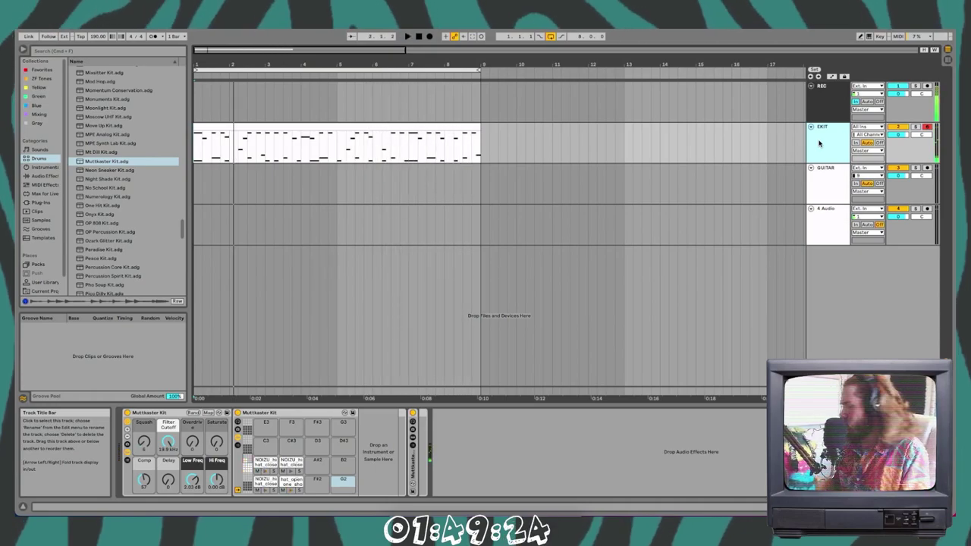
- Insert a new MIDI track below the drums and rename it BASS
{"action": "key", "text": "ctrl+shift+t"}
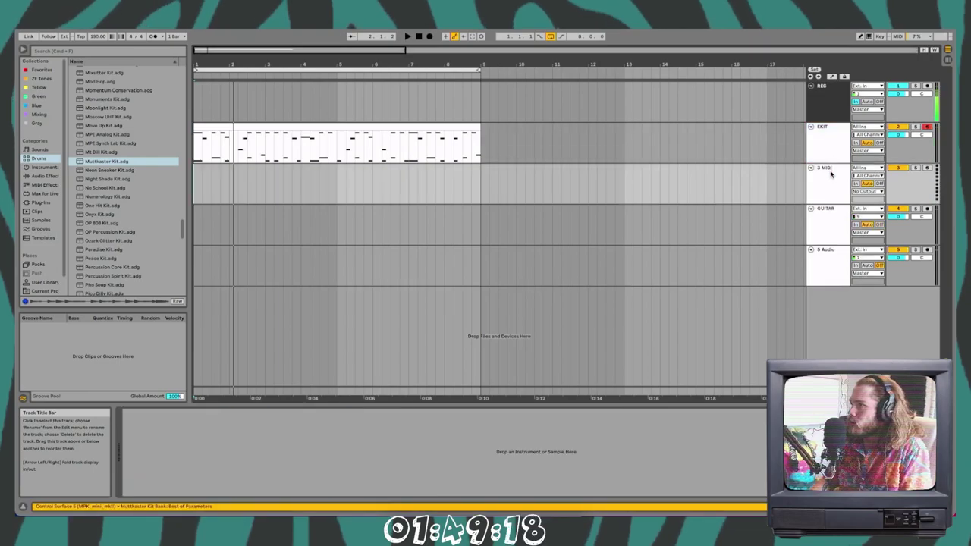
{"action": "left_click", "coordinate": [831, 175]}
{"action": "key", "text": "ctrl+r"}
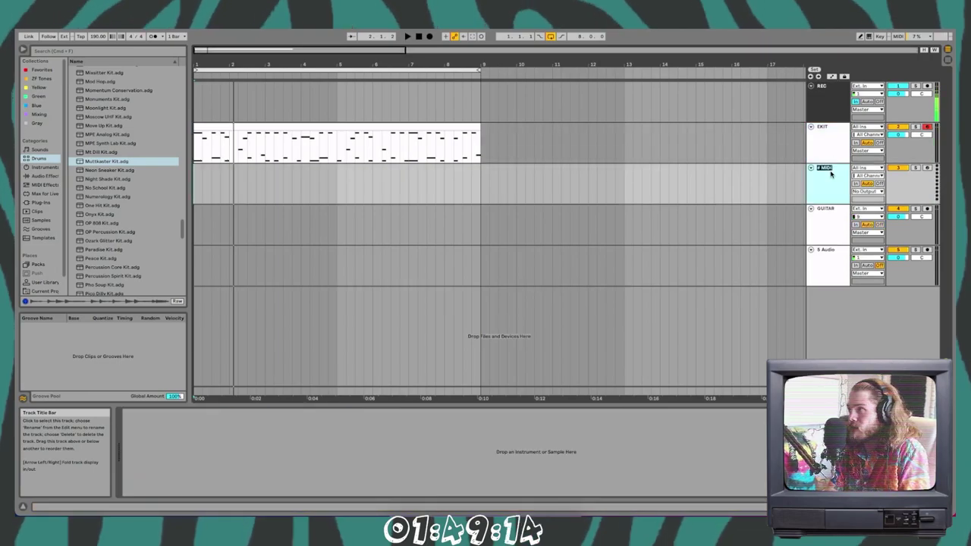
{"action": "type", "text": "BASS"}
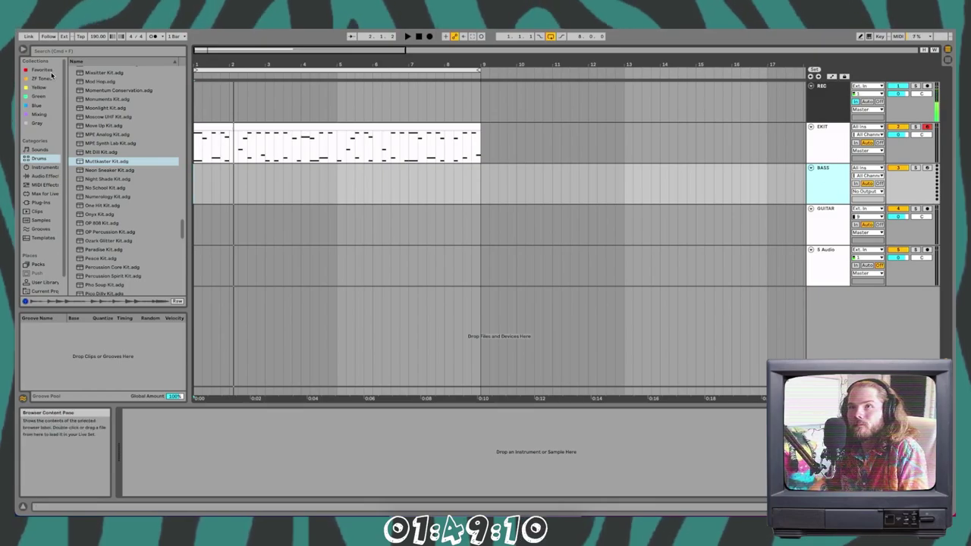
- Load ANA 2 from Favorites onto the BASS track and choose the Bunker Funker preset
{"action": "left_click", "coordinate": [42, 70]}
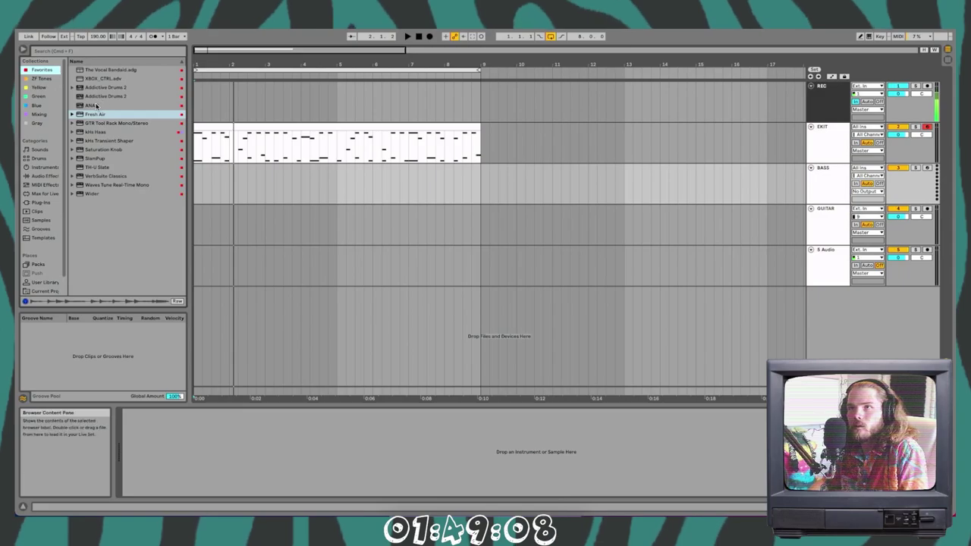
{"action": "left_click_drag", "start_coordinate": [93, 105], "coordinate": [252, 180]}
{"action": "left_click_drag", "start_coordinate": [672, 208], "coordinate": [832, 190]}
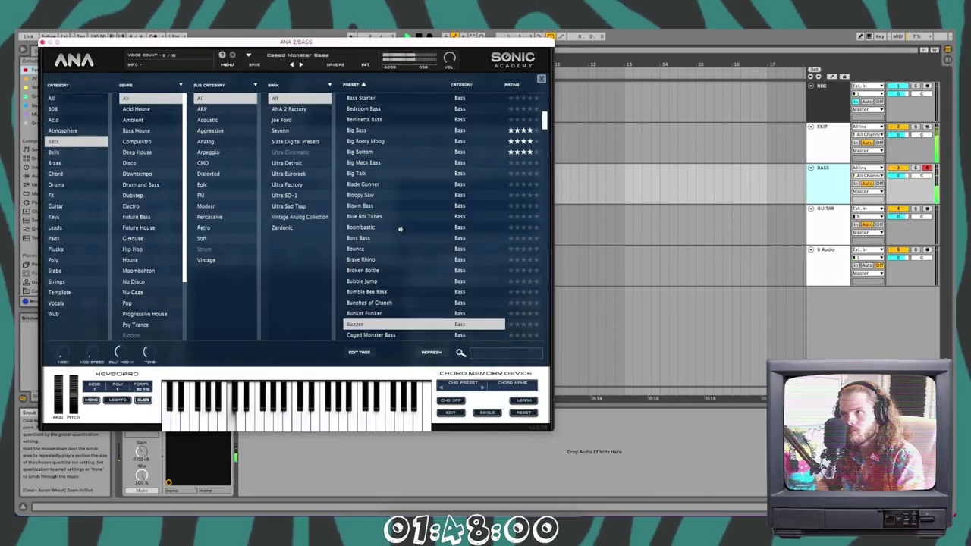
{"action": "key", "text": "Up"}
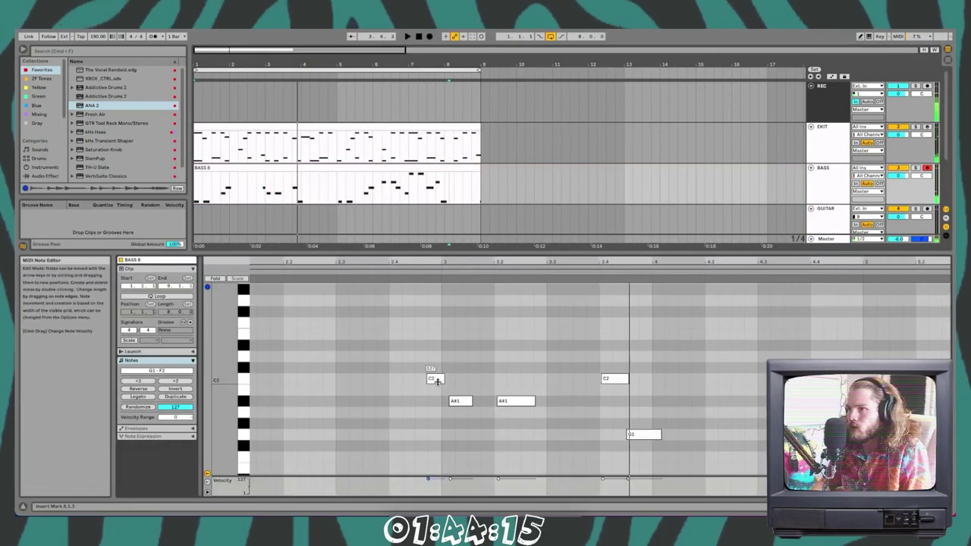
{"action": "scroll", "coordinate": [438, 381], "scroll_direction": "up", "scroll_amount": 2}
{"action": "left_click", "coordinate": [430, 383]}
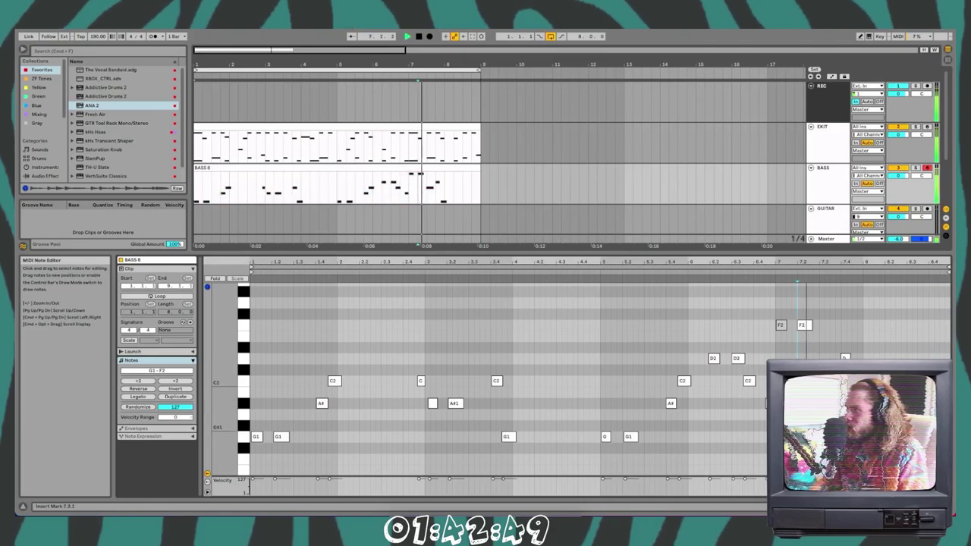
{"action": "key", "text": "plus"}
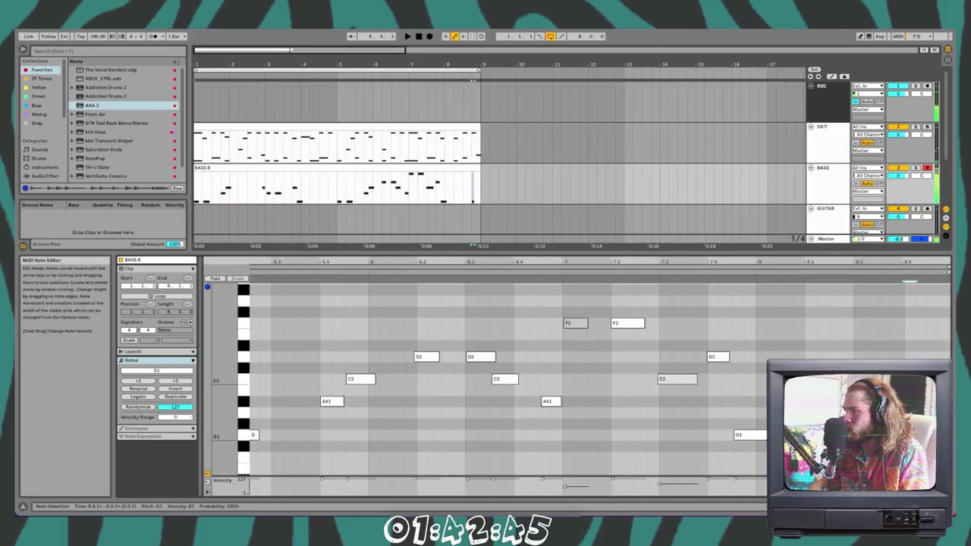
{"action": "left_click", "coordinate": [852, 357]}
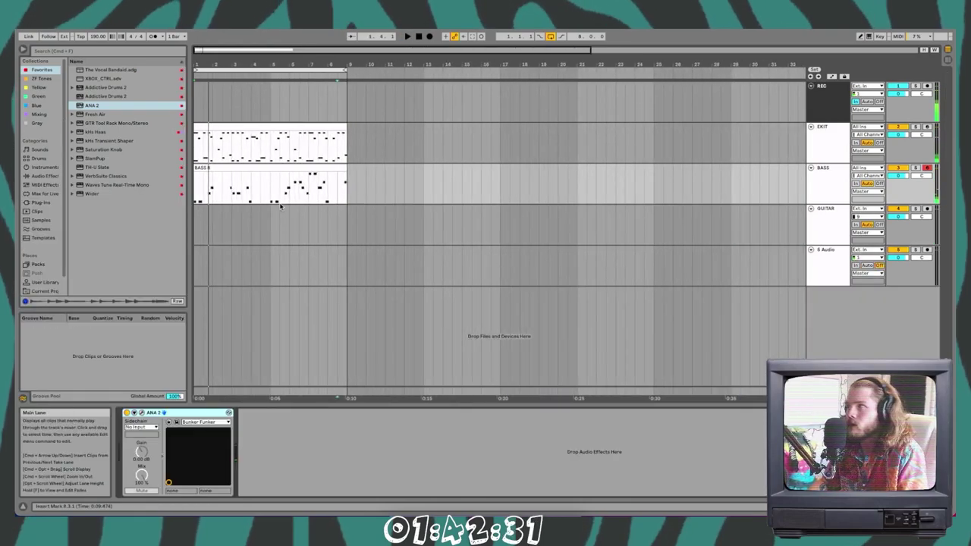
- Colour the drum track orange and the BASS track and its clips magenta
{"action": "right_click", "coordinate": [827, 153]}
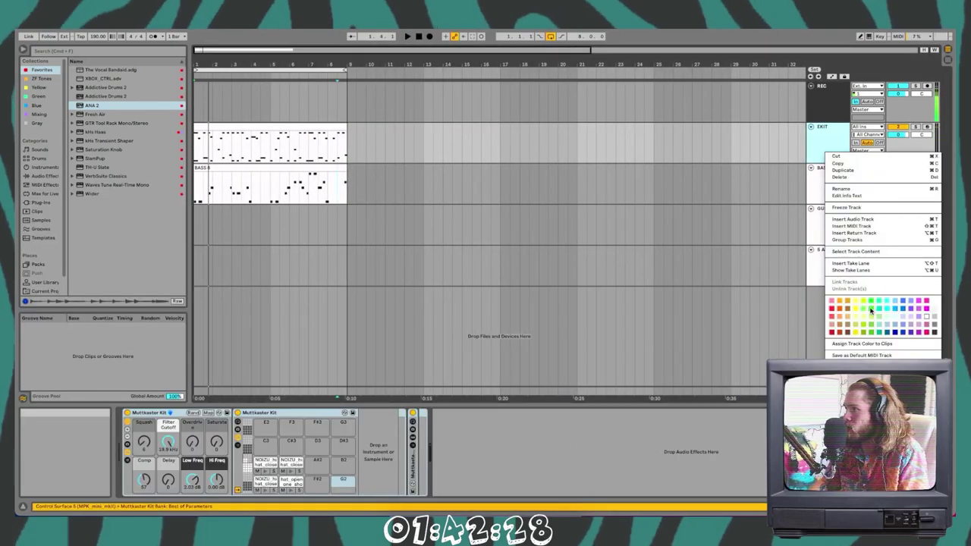
{"action": "left_click", "coordinate": [872, 310]}
{"action": "right_click", "coordinate": [832, 189]}
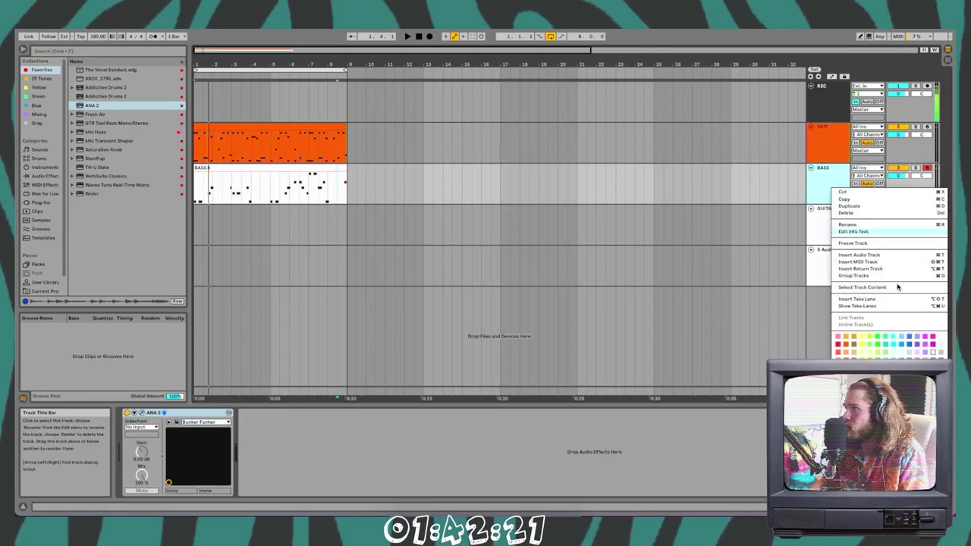
{"action": "left_click", "coordinate": [932, 349]}
{"action": "key", "text": "ctrl+z"}
{"action": "right_click", "coordinate": [829, 185]}
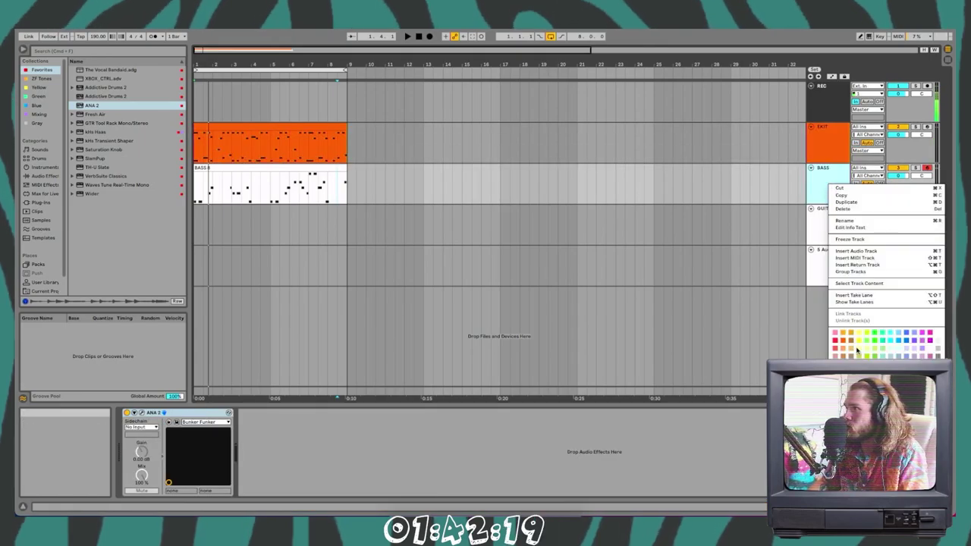
{"action": "left_click", "coordinate": [932, 350]}
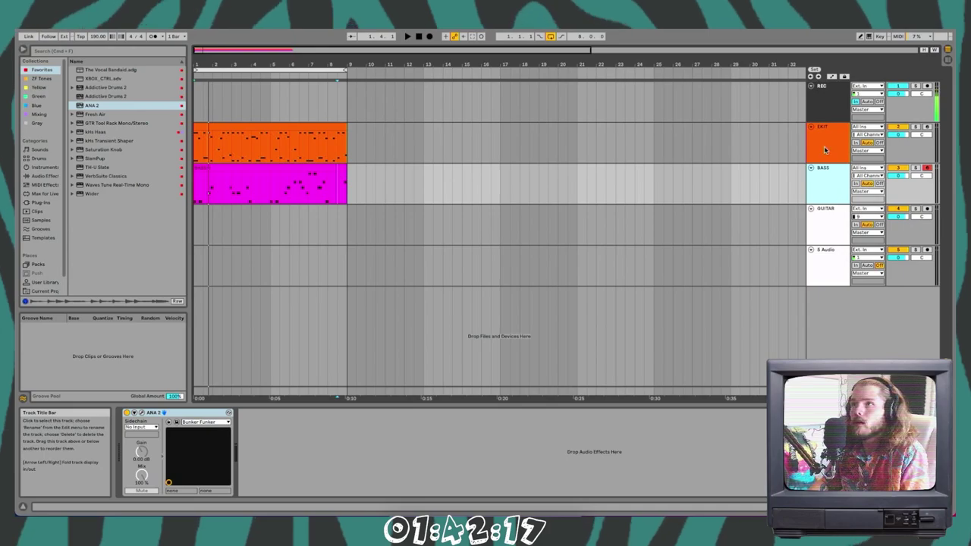
- Duplicate the drum and bass clips to fill bars 9–17
{"action": "left_click", "coordinate": [827, 185]}
{"action": "key", "text": "ctrl+d"}
{"action": "left_click", "coordinate": [312, 201]}
{"action": "left_click", "coordinate": [311, 201]}
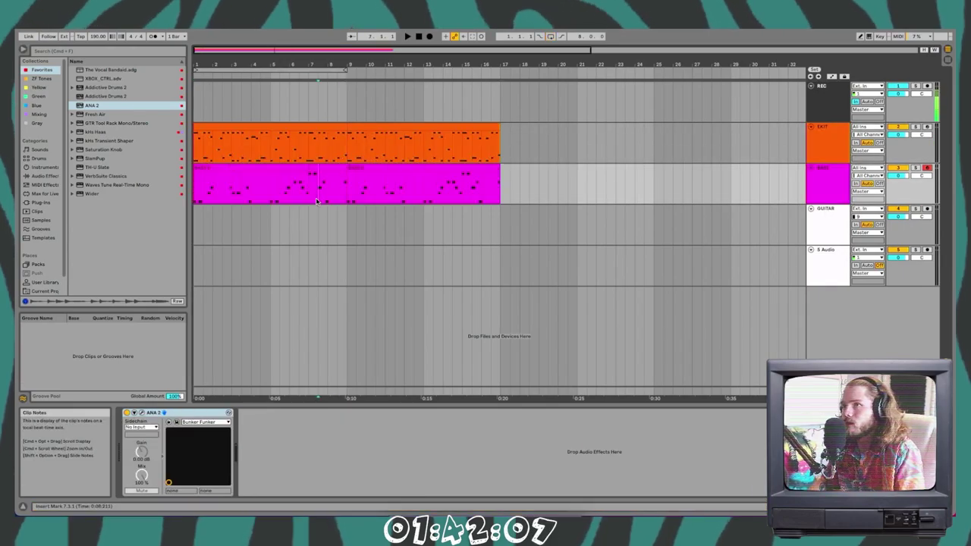
{"action": "scroll", "coordinate": [317, 202], "scroll_direction": "up", "scroll_amount": 3}
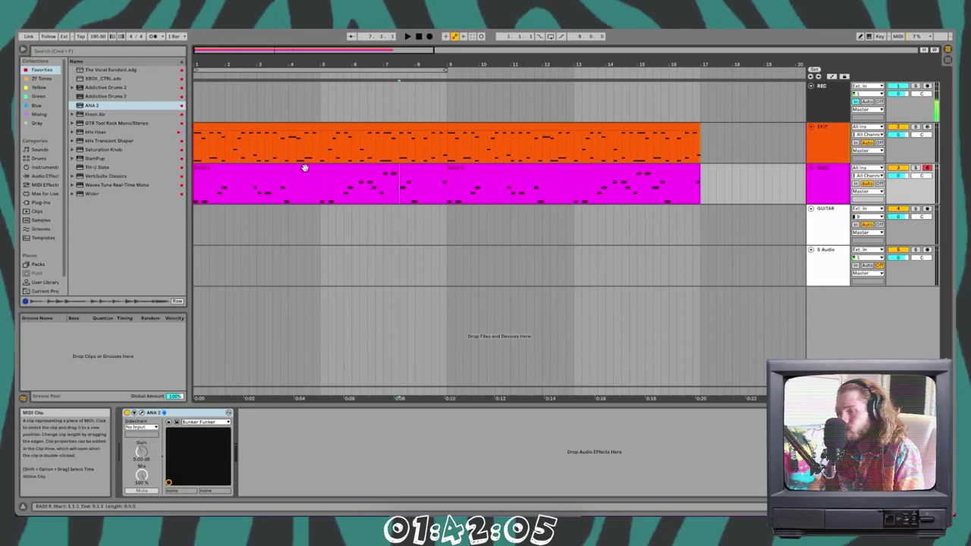
{"action": "left_click", "coordinate": [305, 167]}
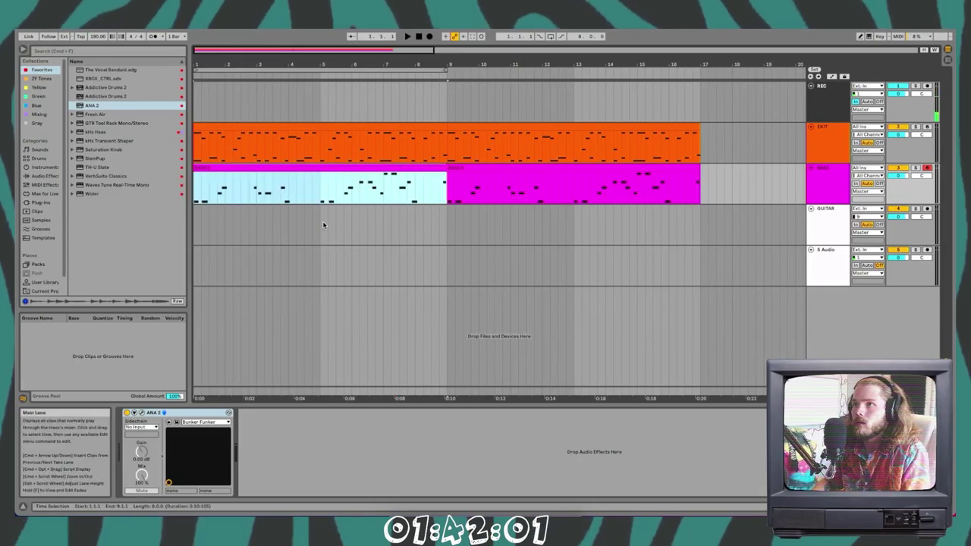
- Insert four empty bars before the drums and bass and fill bars 1–5 with a drum clip
{"action": "left_click_drag", "start_coordinate": [323, 221], "coordinate": [80, 221]}
{"action": "key", "text": "super+i"}
{"action": "left_click", "coordinate": [217, 213]}
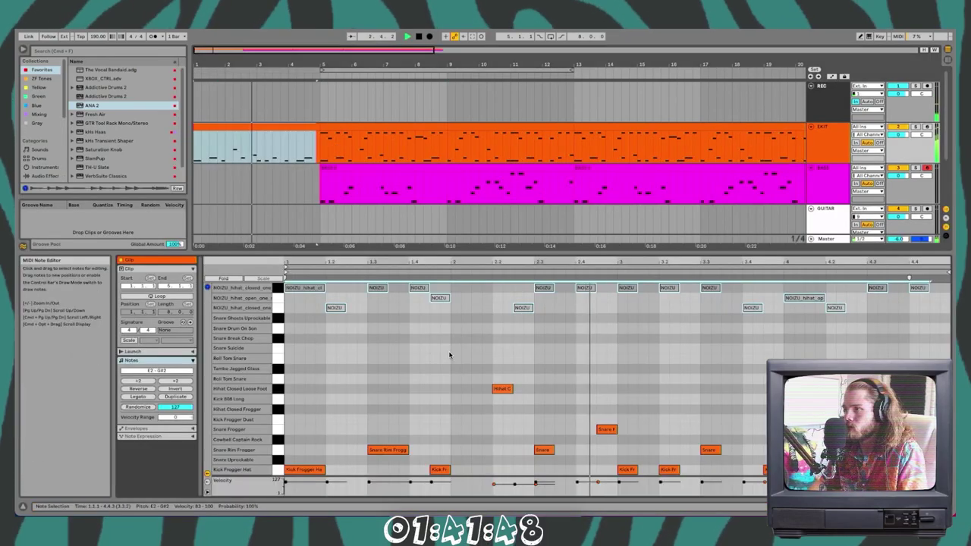
{"action": "key", "text": "super+v"}
{"action": "key", "text": "space"}
- Thin the intro's hi-hats, add one near beat 2.3, trim it to two bars, and move it to bar 3
{"action": "left_click", "coordinate": [305, 379]}
{"action": "left_click_drag", "start_coordinate": [277, 288], "coordinate": [277, 307]}
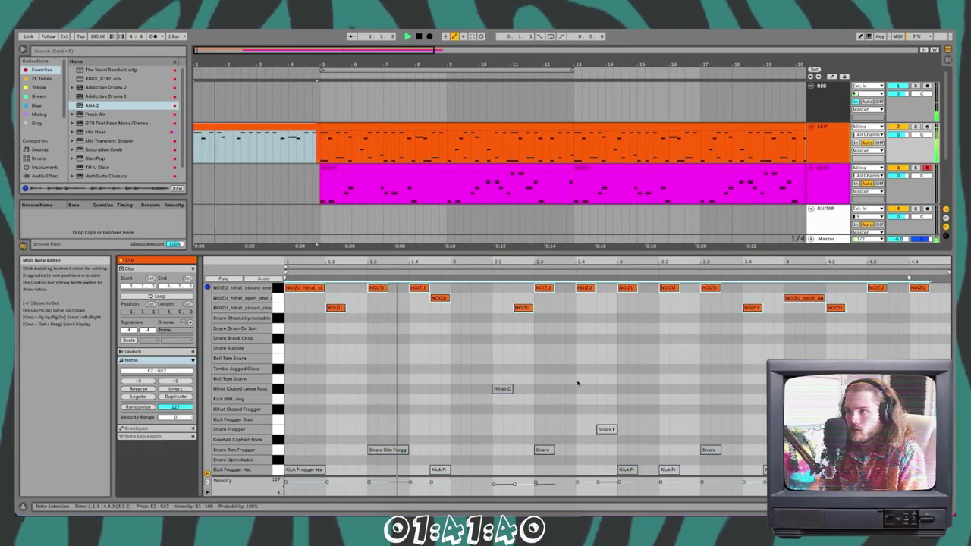
{"action": "key", "text": "Delete"}
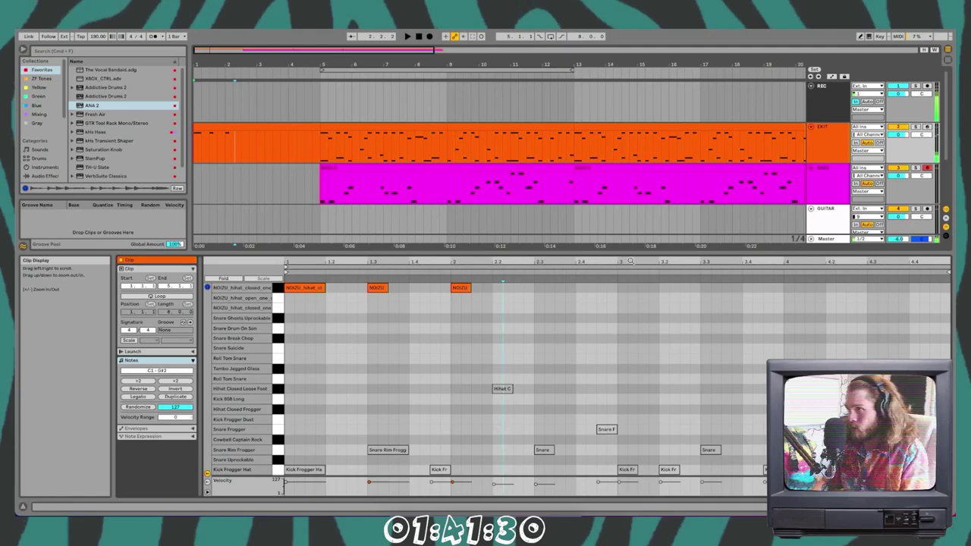
{"action": "double_click", "coordinate": [539, 288]}
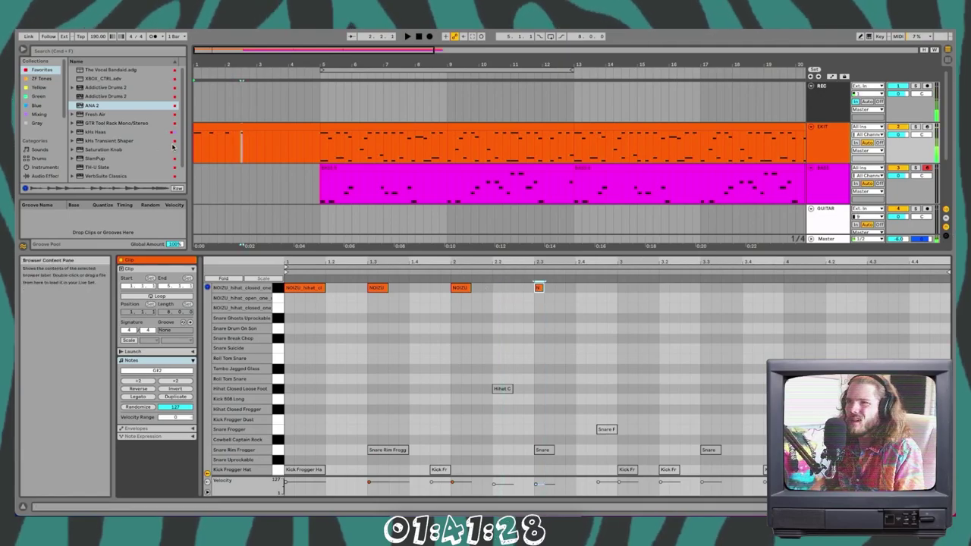
{"action": "left_click_drag", "start_coordinate": [311, 134], "coordinate": [256, 134]}
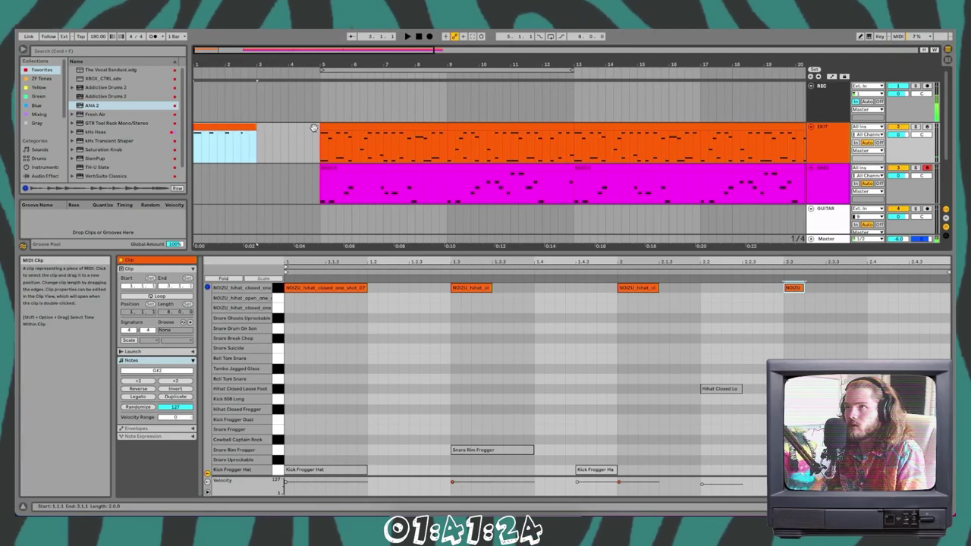
{"action": "key", "text": "Right"}
{"action": "key", "text": "Right"}
{"action": "key", "text": "space"}
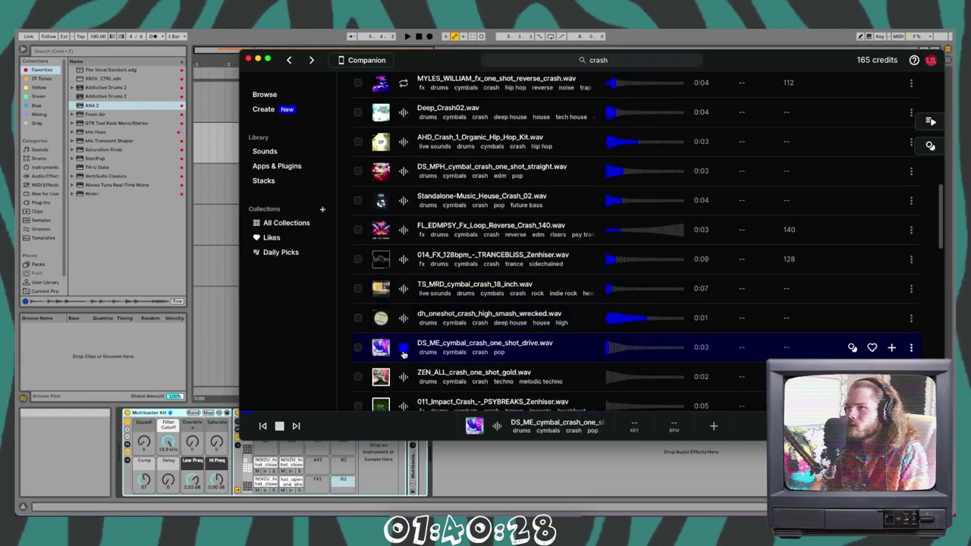
- Preview the dh_oneshot_crash_high_smash_wrecked sample, add a crash note near 2.3.1, and play
{"action": "left_click", "coordinate": [403, 223]}
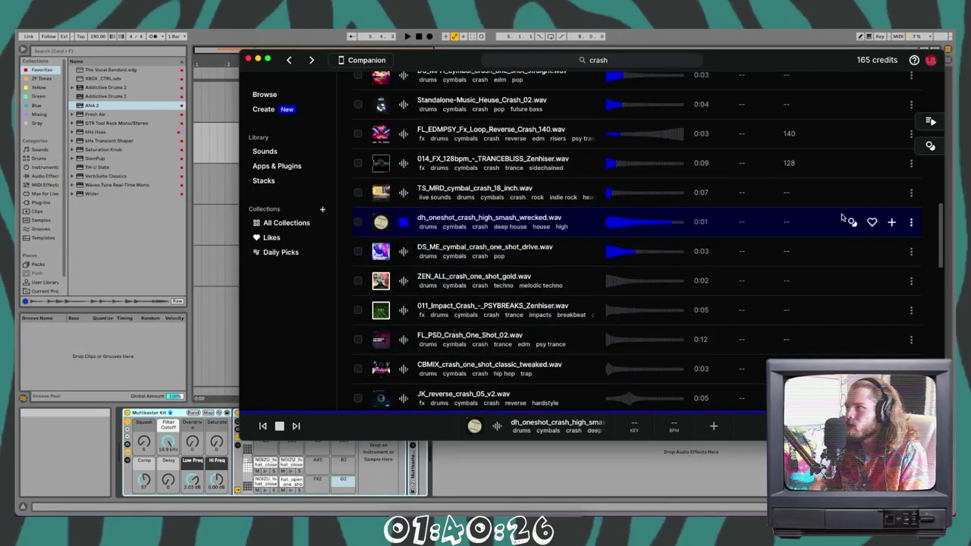
{"action": "left_click_drag", "start_coordinate": [456, 60], "coordinate": [675, 72]}
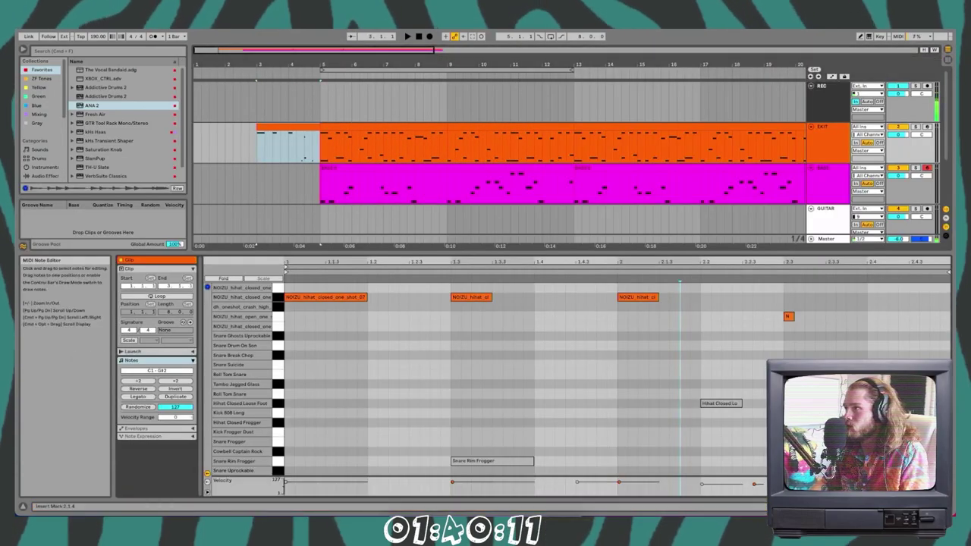
{"action": "left_click", "coordinate": [794, 328]}
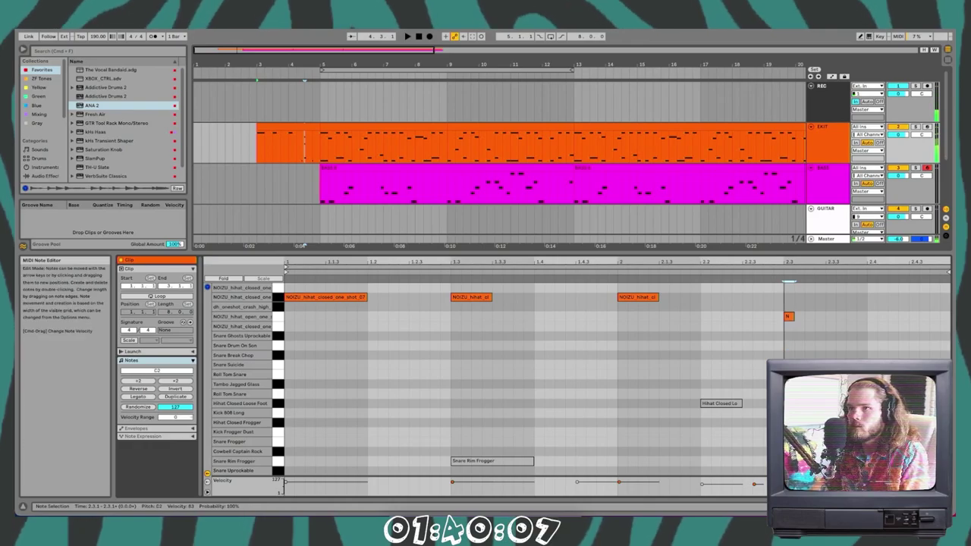
{"action": "double_click", "coordinate": [789, 306]}
{"action": "left_click", "coordinate": [617, 340]}
{"action": "key", "text": "space"}
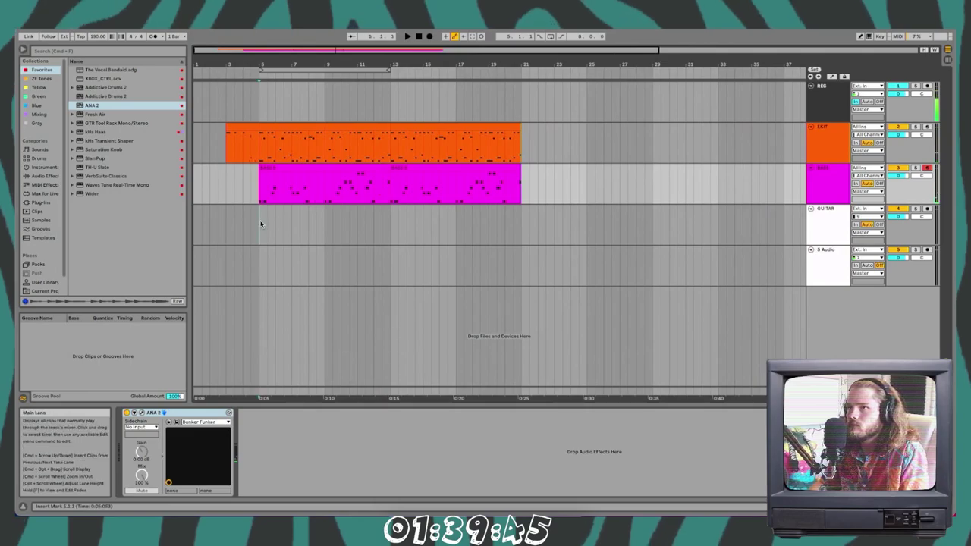
- Select the guitar track and start arrangement recording of a guitar take
{"action": "left_click", "coordinate": [260, 224]}
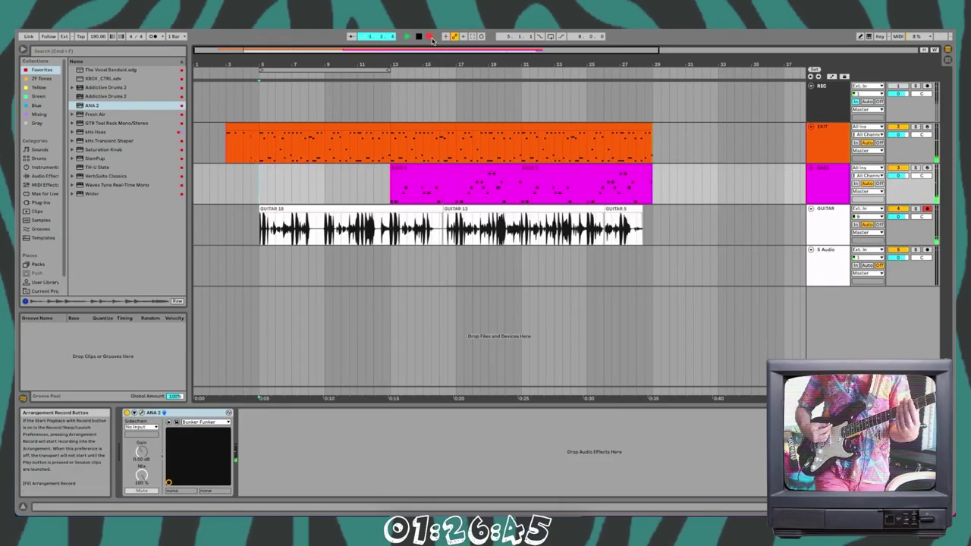
{"action": "left_click", "coordinate": [431, 38]}
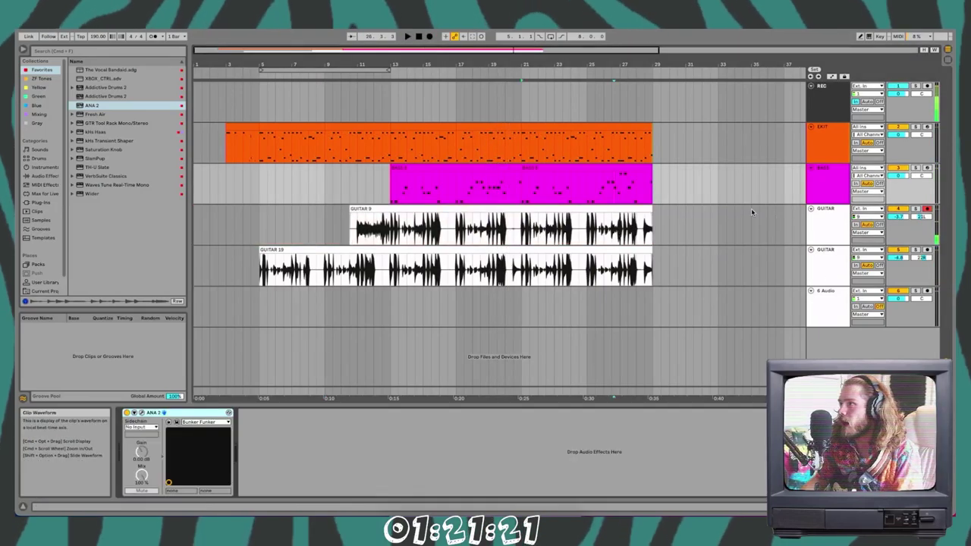
- Trim the GUITAR 9 and GUITAR 19 takes to end at bar 29, then stop recording
{"action": "left_click", "coordinate": [618, 220]}
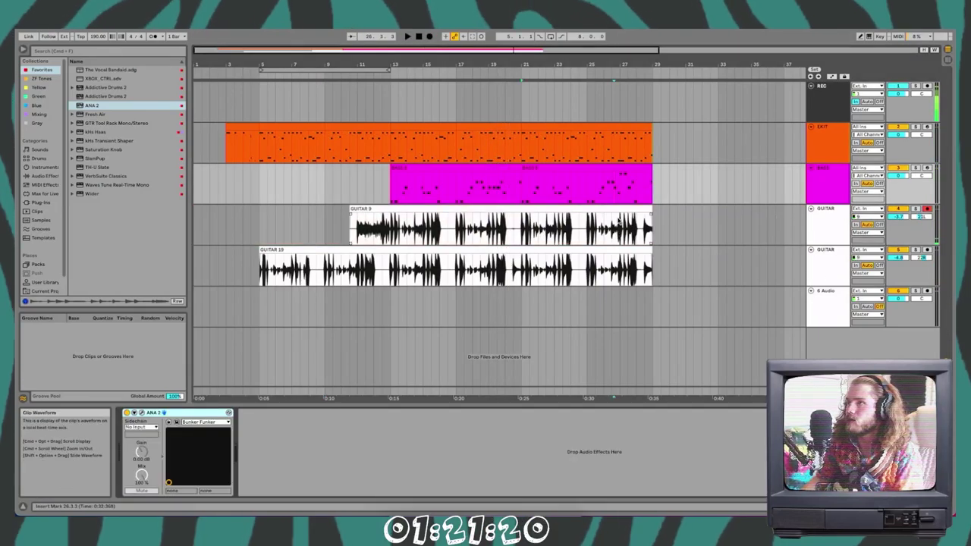
{"action": "scroll", "coordinate": [451, 235], "scroll_direction": "up", "scroll_amount": 3}
{"action": "scroll", "coordinate": [425, 232], "scroll_direction": "left", "scroll_amount": 3}
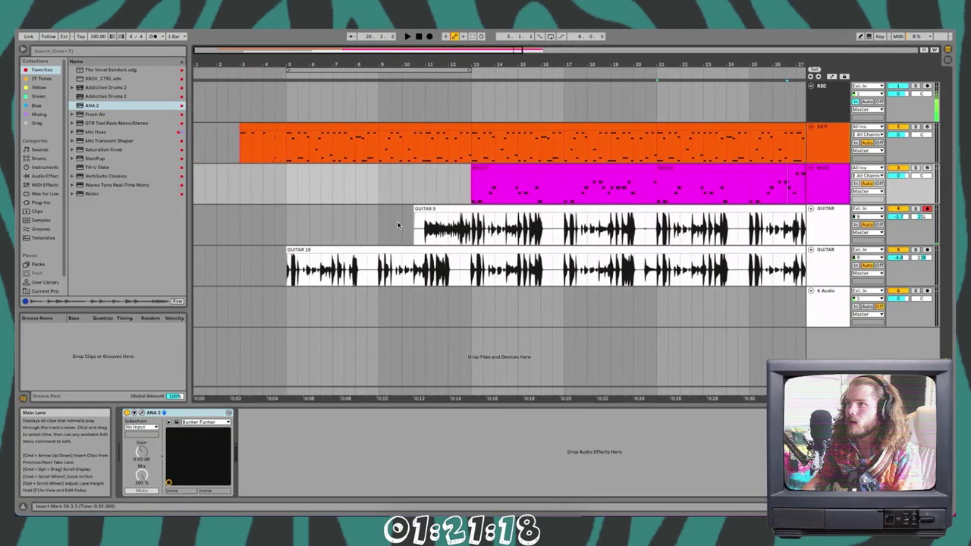
{"action": "scroll", "coordinate": [400, 228], "scroll_direction": "down", "scroll_amount": 4}
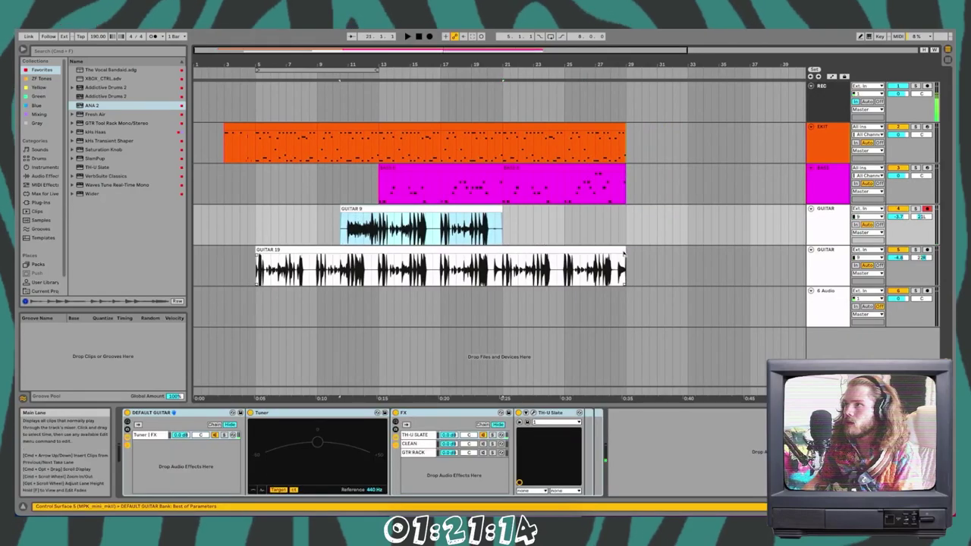
{"action": "left_click_drag", "start_coordinate": [624, 252], "coordinate": [503, 251]}
{"action": "left_click", "coordinate": [505, 227]}
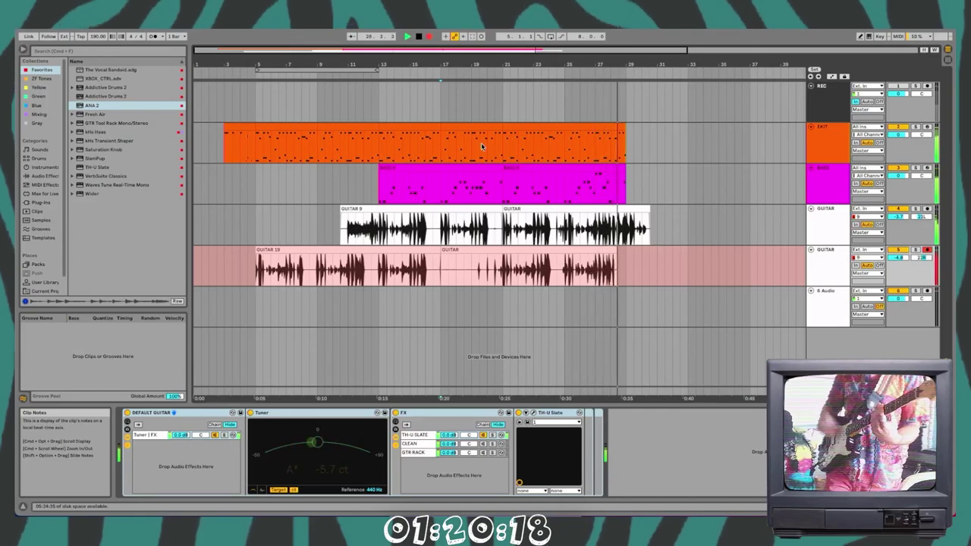
{"action": "key", "text": "space"}
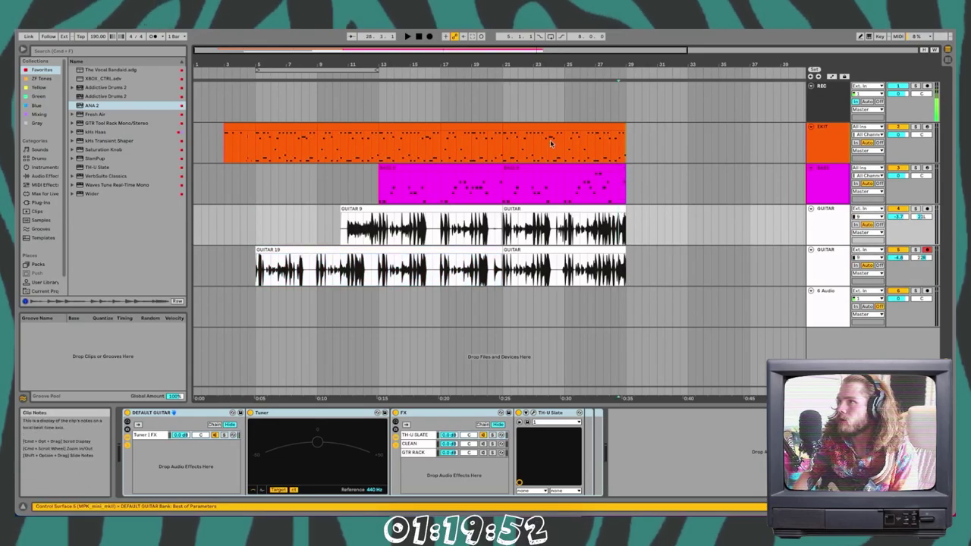
- Duplicate the orange drum clip with Ctrl+D and set an insert point on the magenta track
{"action": "scroll", "coordinate": [551, 143], "scroll_direction": "right", "scroll_amount": 3}
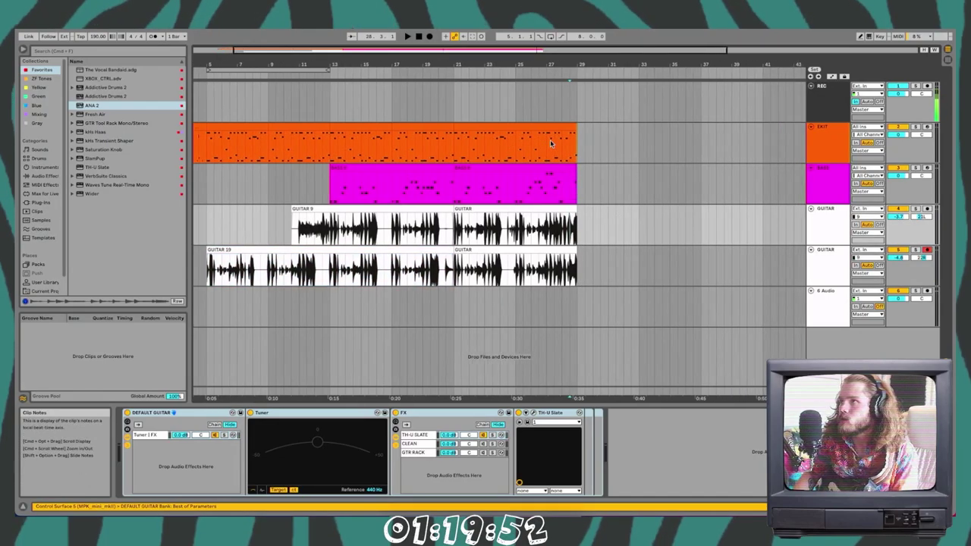
{"action": "left_click", "coordinate": [440, 127]}
{"action": "key", "text": "ctrl+d"}
{"action": "scroll", "coordinate": [492, 162], "scroll_direction": "left", "scroll_amount": 5}
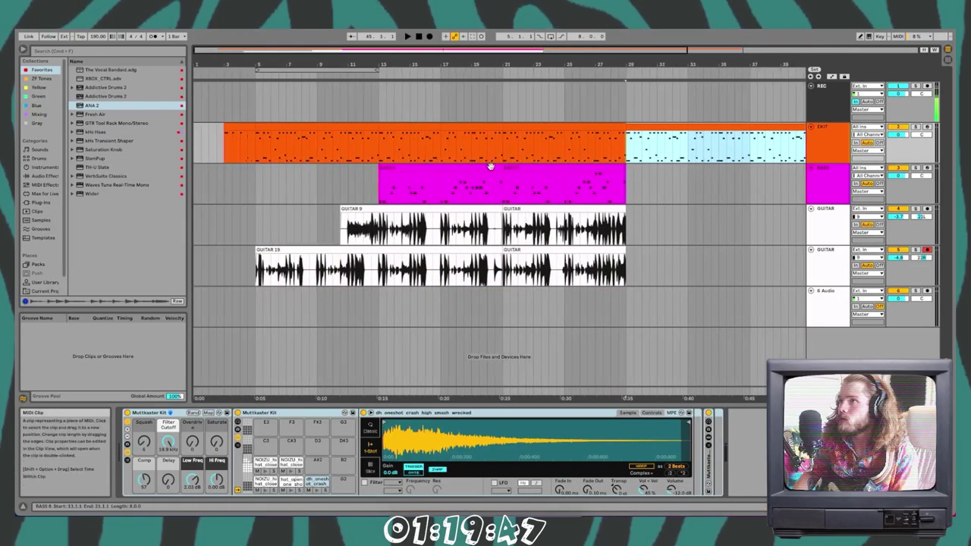
{"action": "left_click", "coordinate": [278, 190]}
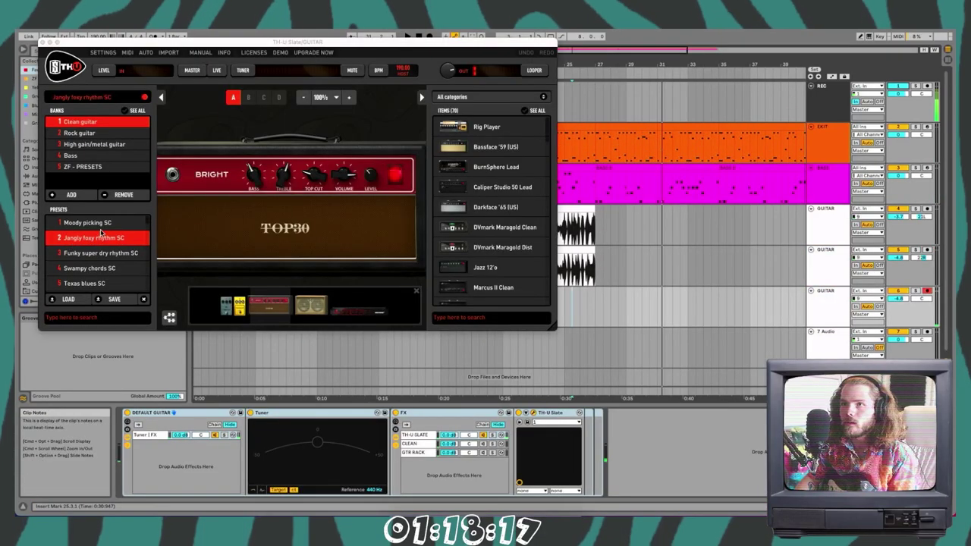
- Scroll down to the new GUITAR tracks and select the first GUITAR 60 clip
{"action": "scroll", "coordinate": [104, 235], "scroll_direction": "down", "scroll_amount": 4}
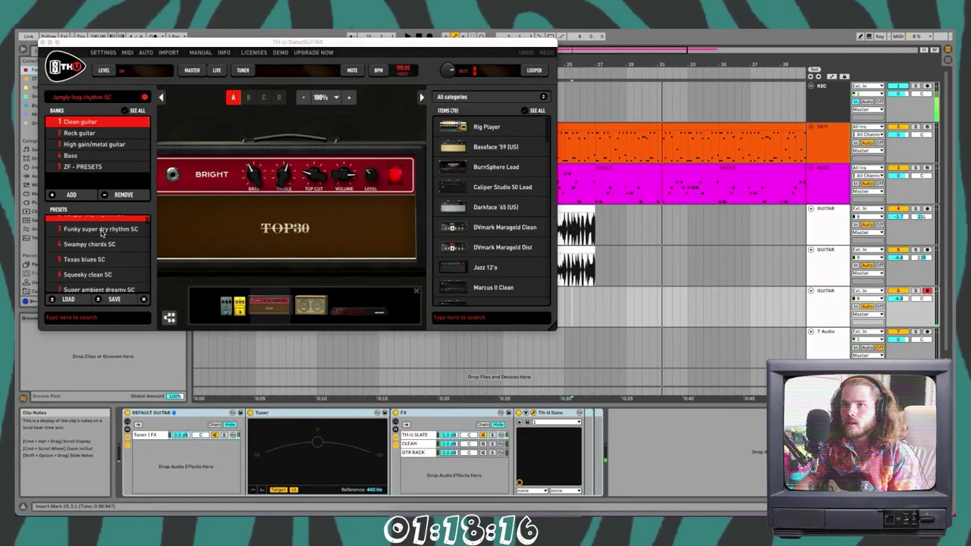
{"action": "scroll", "coordinate": [104, 236], "scroll_direction": "down", "scroll_amount": 1}
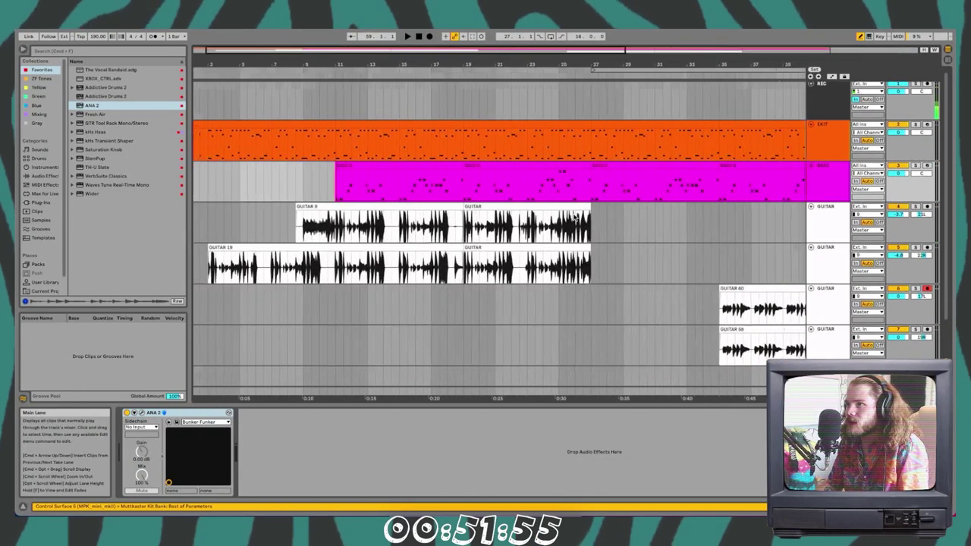
{"action": "scroll", "coordinate": [560, 241], "scroll_direction": "down", "scroll_amount": 2}
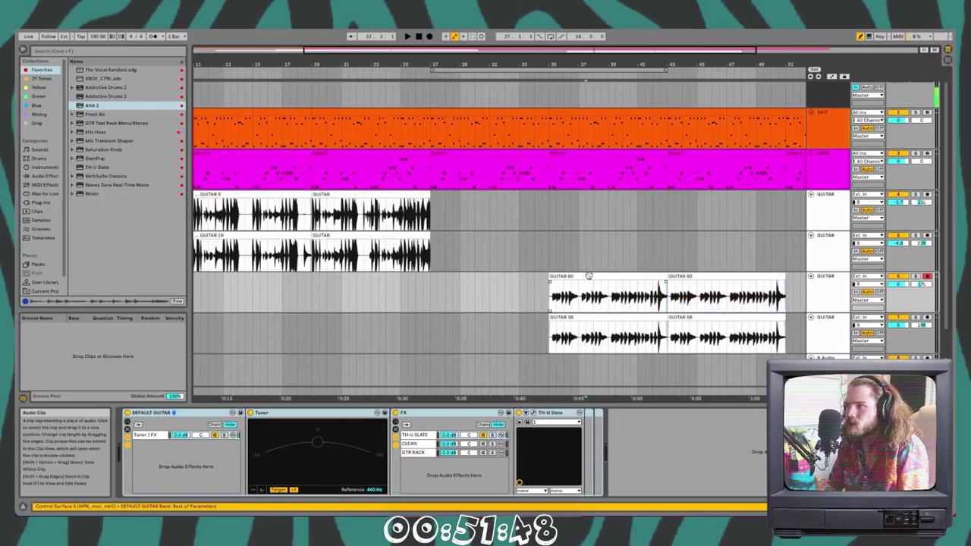
{"action": "left_click", "coordinate": [589, 274]}
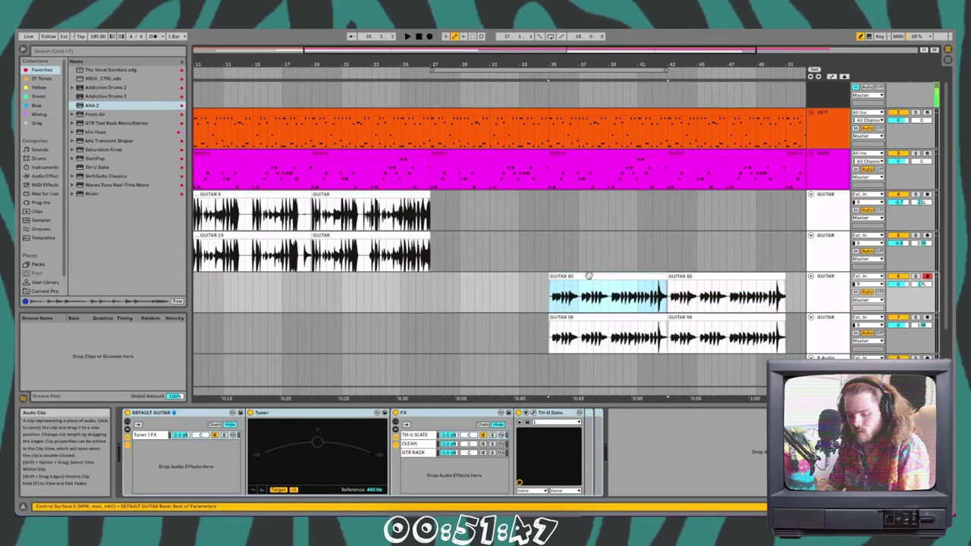
- Load CLA Vocals onto the empty 8 Audio track as the VOX track and arm it
{"action": "scroll", "coordinate": [589, 277], "scroll_direction": "left", "scroll_amount": 5}
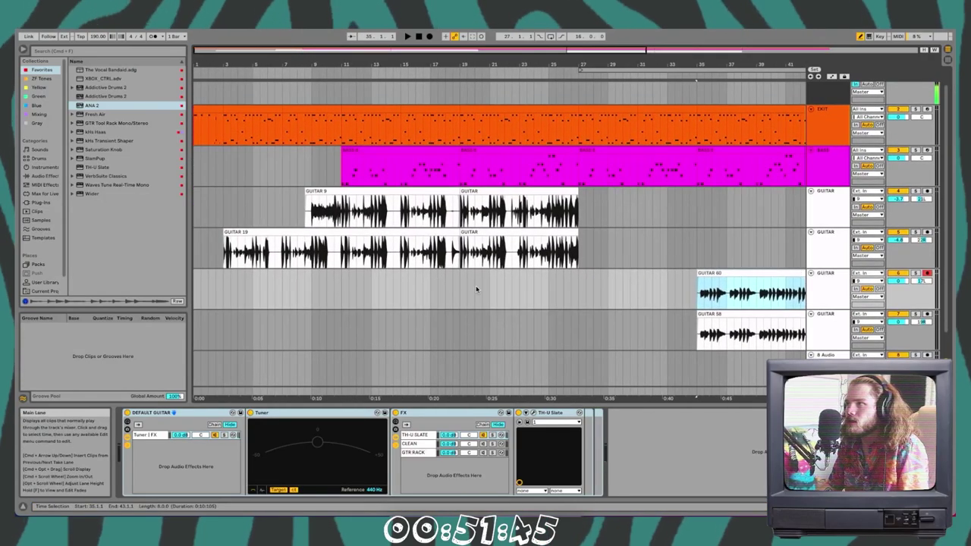
{"action": "scroll", "coordinate": [668, 286], "scroll_direction": "right", "scroll_amount": 2}
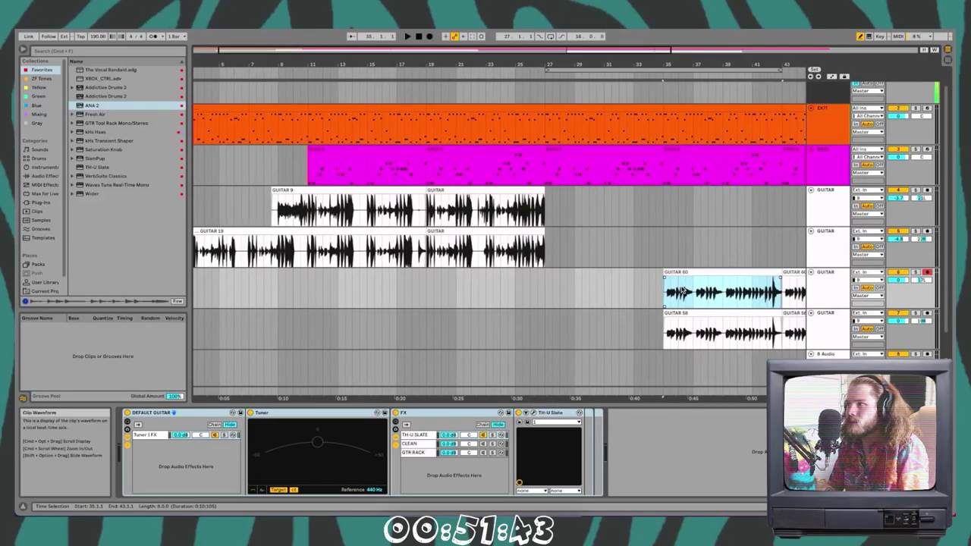
{"action": "left_click", "coordinate": [339, 283]}
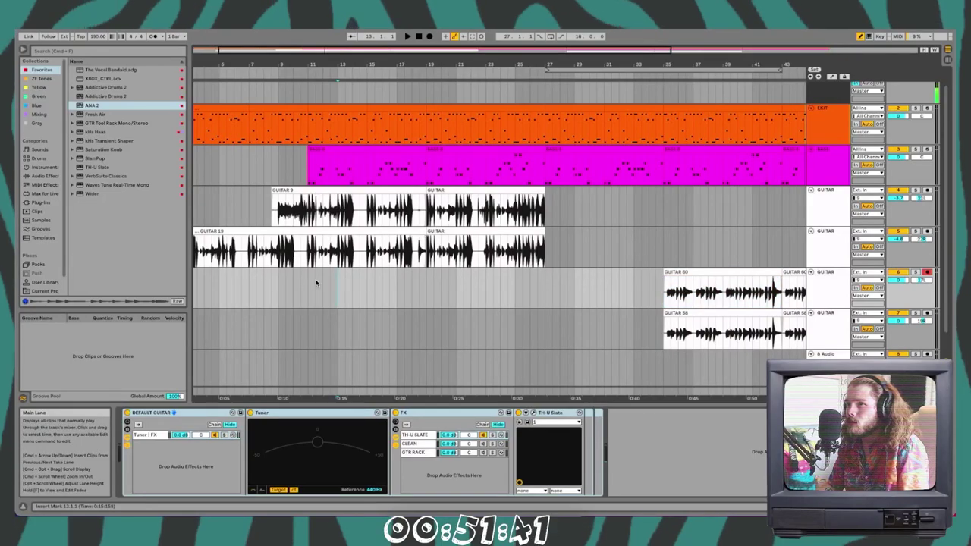
{"action": "scroll", "coordinate": [309, 280], "scroll_direction": "up", "scroll_amount": 2}
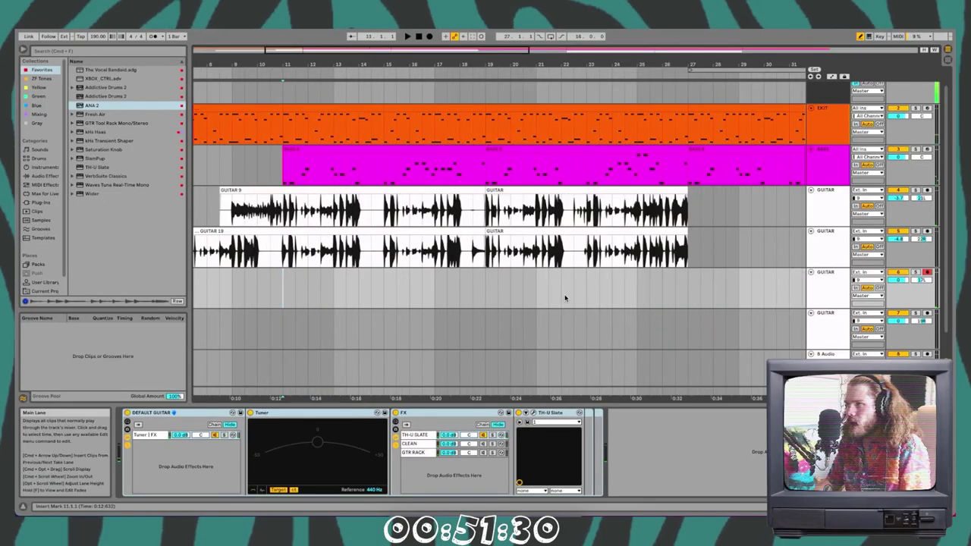
{"action": "scroll", "coordinate": [723, 270], "scroll_direction": "down", "scroll_amount": 2}
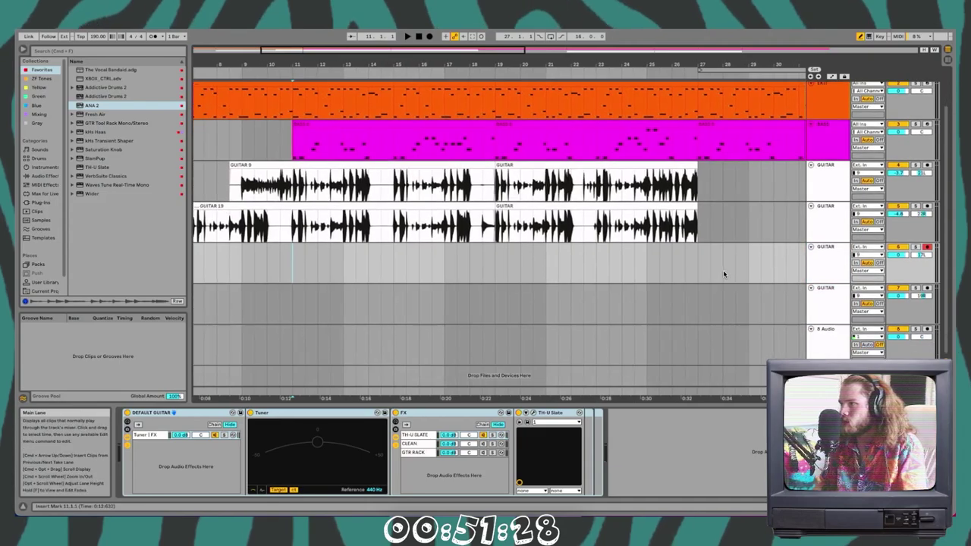
{"action": "left_click", "coordinate": [828, 341]}
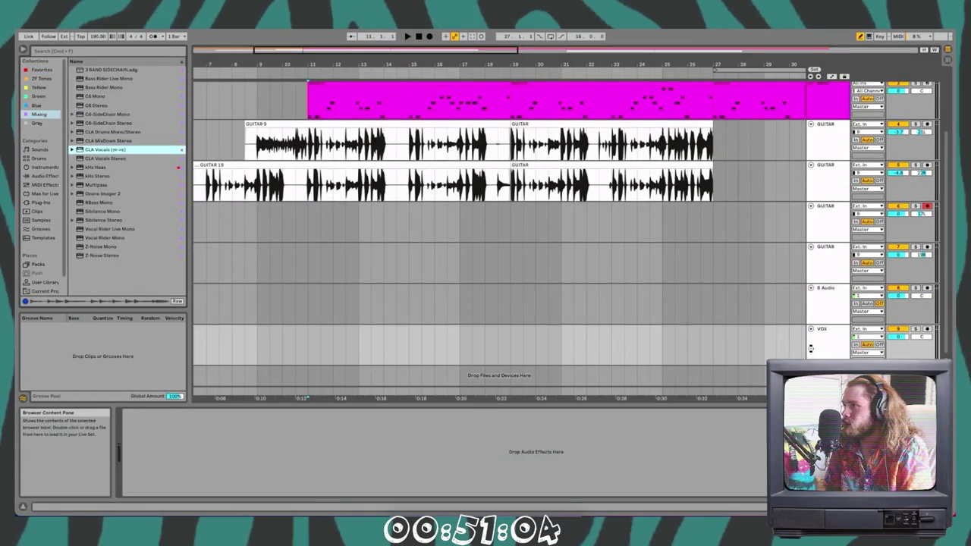
{"action": "left_click_drag", "start_coordinate": [811, 348], "coordinate": [816, 349]}
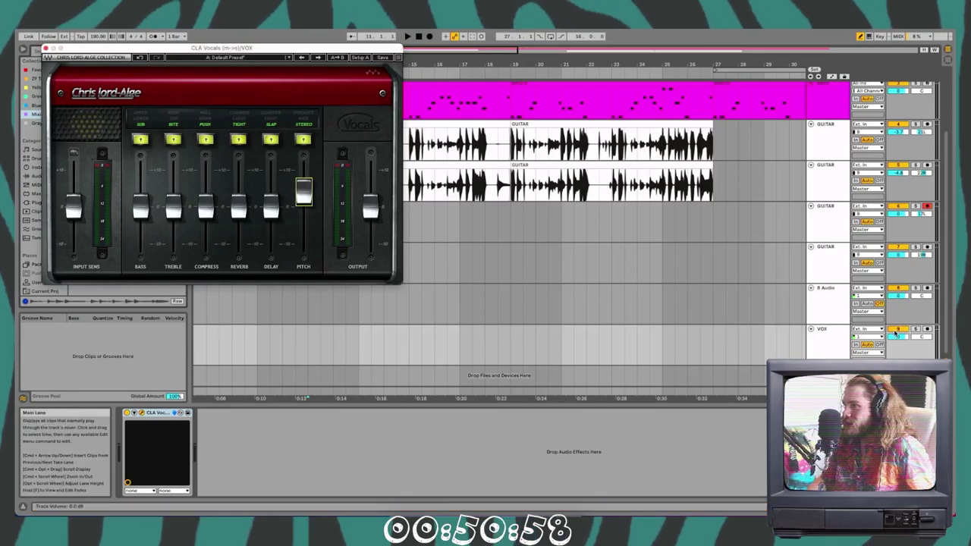
{"action": "left_click", "coordinate": [927, 329]}
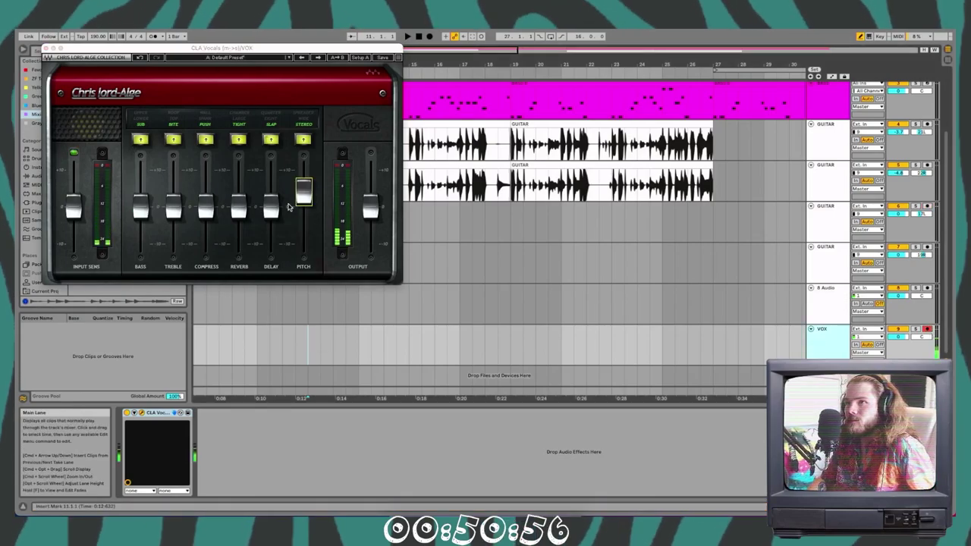
- Turn the CLA Vocals delay right down and switch compression from WALL to PUSH
{"action": "mouse_move", "coordinate": [271, 206]}
{"action": "left_mouse_down"}
{"action": "mouse_move", "coordinate": [267, 224]}
{"action": "mouse_move", "coordinate": [238, 222]}
{"action": "left_mouse_up"}
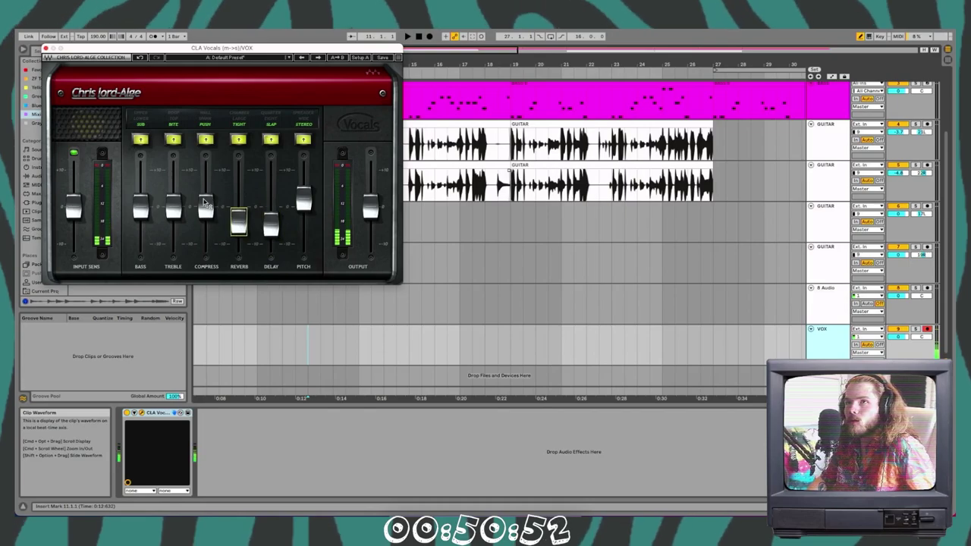
{"action": "left_click_drag", "start_coordinate": [207, 43], "coordinate": [413, 104]}
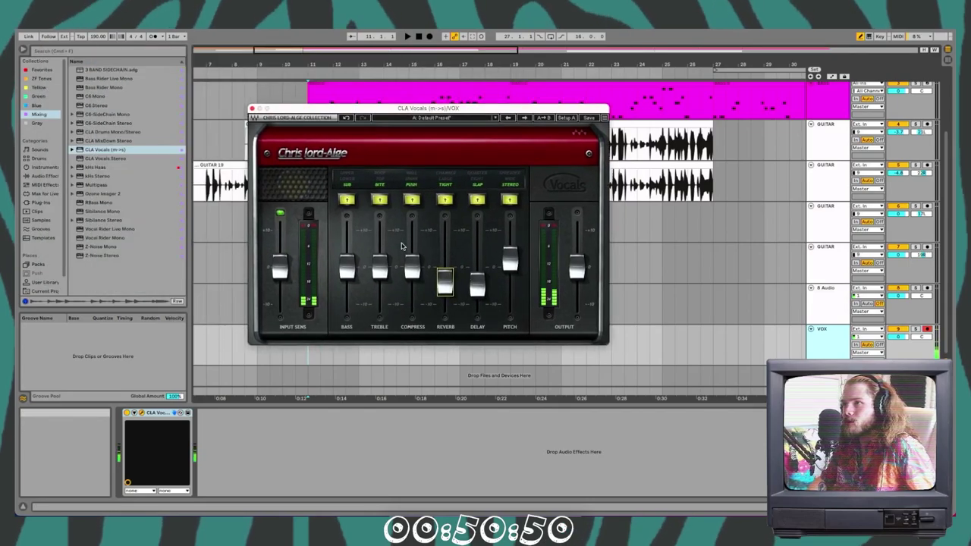
{"action": "mouse_move", "coordinate": [412, 266]}
{"action": "left_mouse_down"}
{"action": "mouse_move", "coordinate": [412, 250]}
{"action": "mouse_move", "coordinate": [412, 267]}
{"action": "left_mouse_up"}
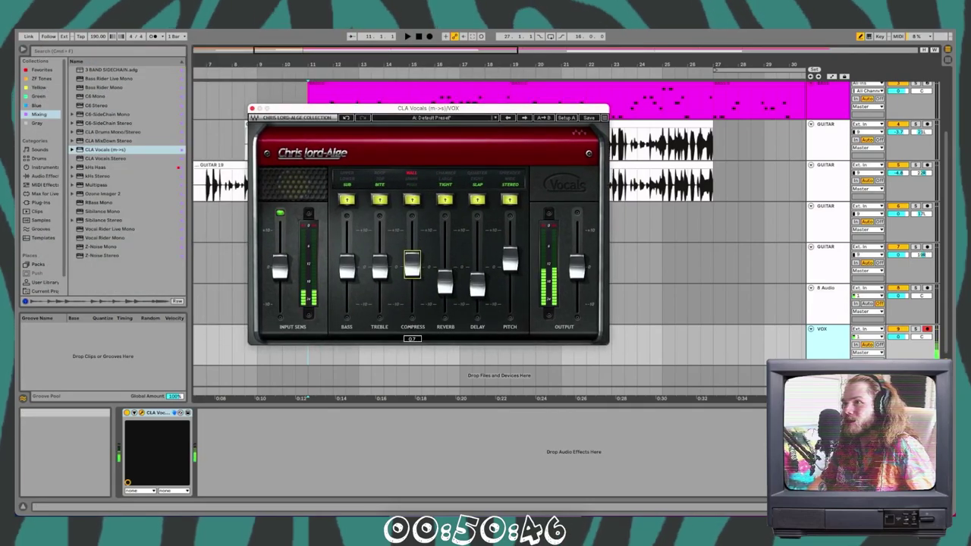
{"action": "left_click", "coordinate": [412, 201]}
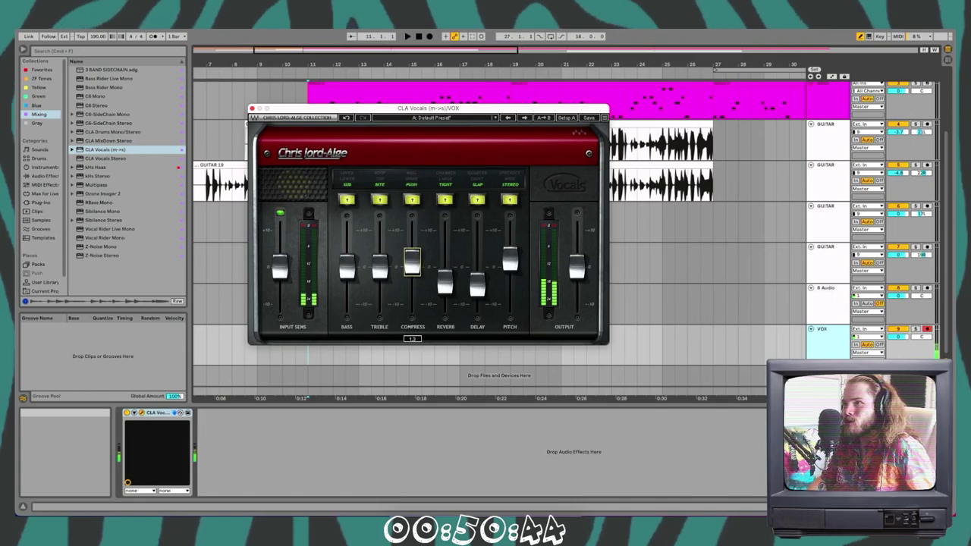
{"action": "left_click", "coordinate": [253, 109]}
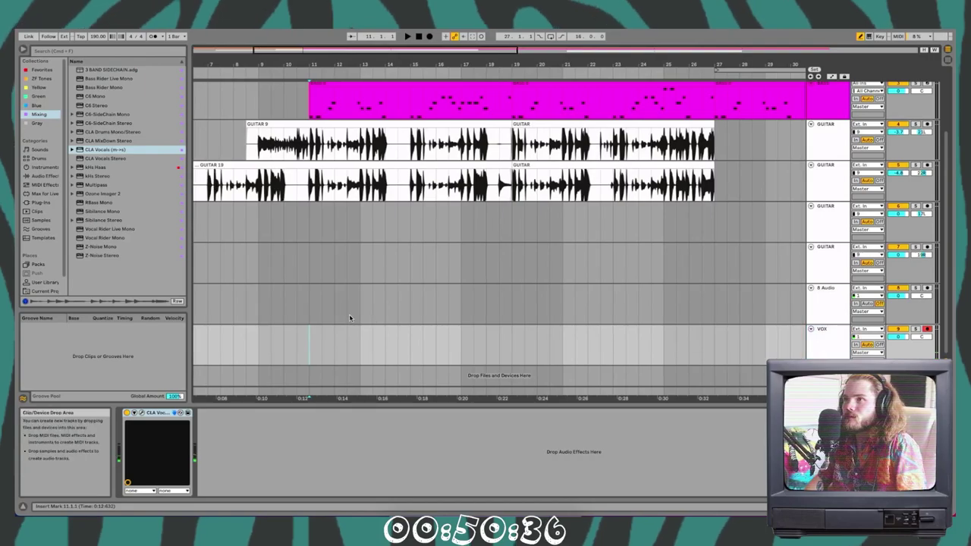
- Play the arrangement from bar 8 on the pink track and scroll down through it
{"action": "scroll", "coordinate": [349, 314], "scroll_direction": "down", "scroll_amount": 3}
{"action": "scroll", "coordinate": [303, 349], "scroll_direction": "up", "scroll_amount": 3}
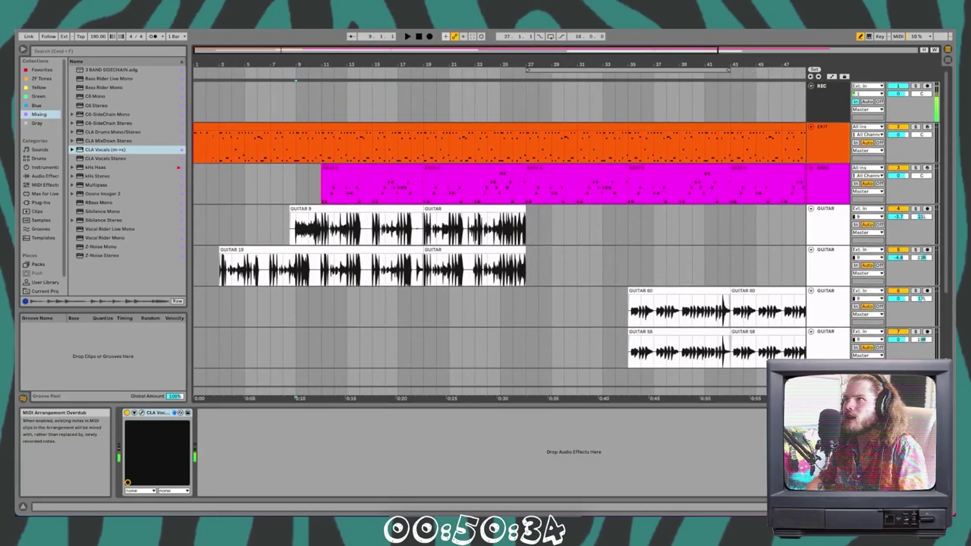
{"action": "left_click", "coordinate": [289, 183]}
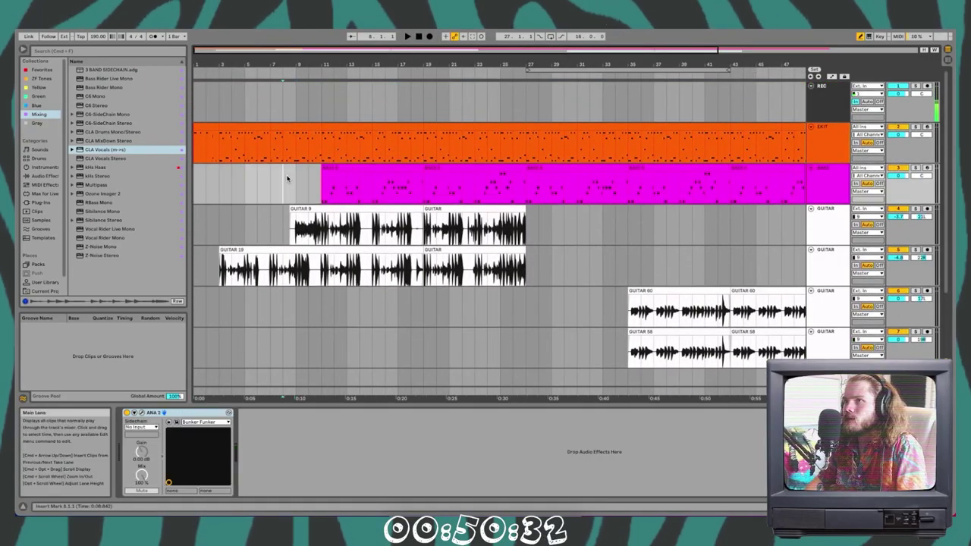
{"action": "key", "text": "space"}
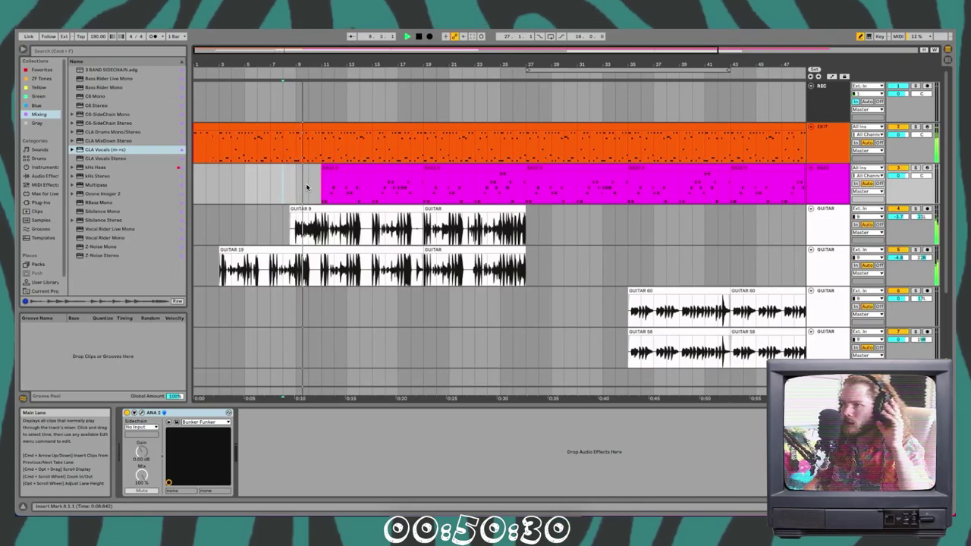
{"action": "scroll", "coordinate": [308, 205], "scroll_direction": "down", "scroll_amount": 1}
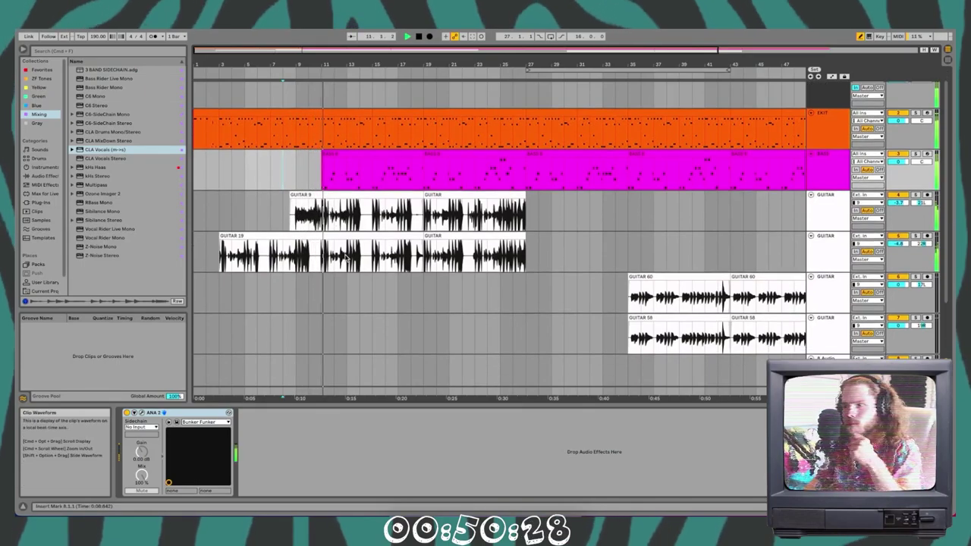
{"action": "scroll", "coordinate": [451, 325], "scroll_direction": "down", "scroll_amount": 4}
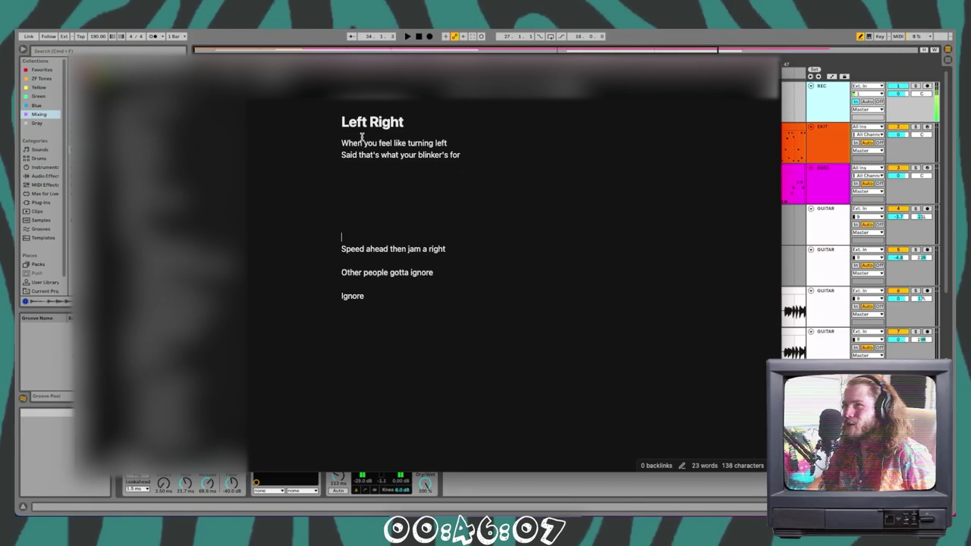
- Insert a blank line above the first lyric and add the lyric words 'you do that for'
{"action": "key", "text": "Return"}
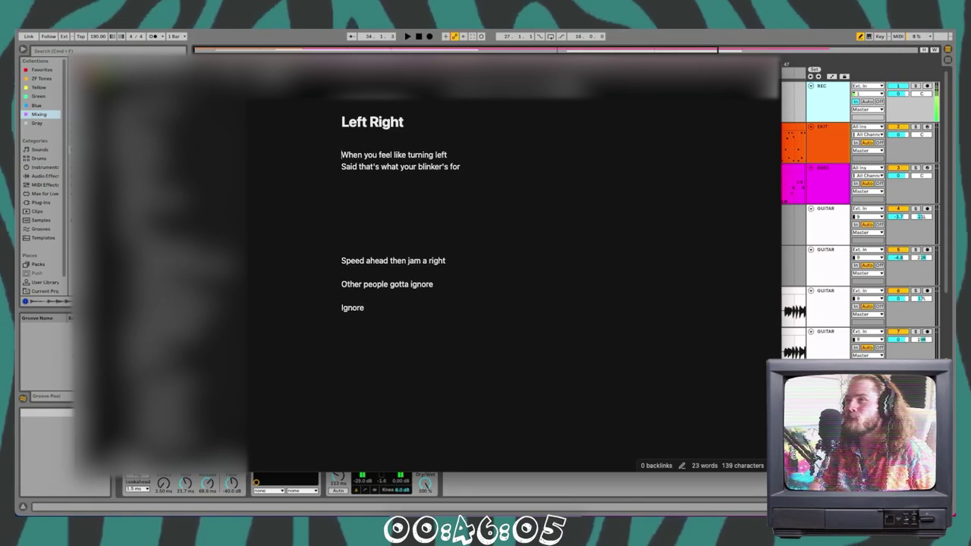
{"action": "scroll", "coordinate": [460, 205], "scroll_direction": "down", "scroll_amount": 1}
{"action": "type", "text": "What the fuck did"}
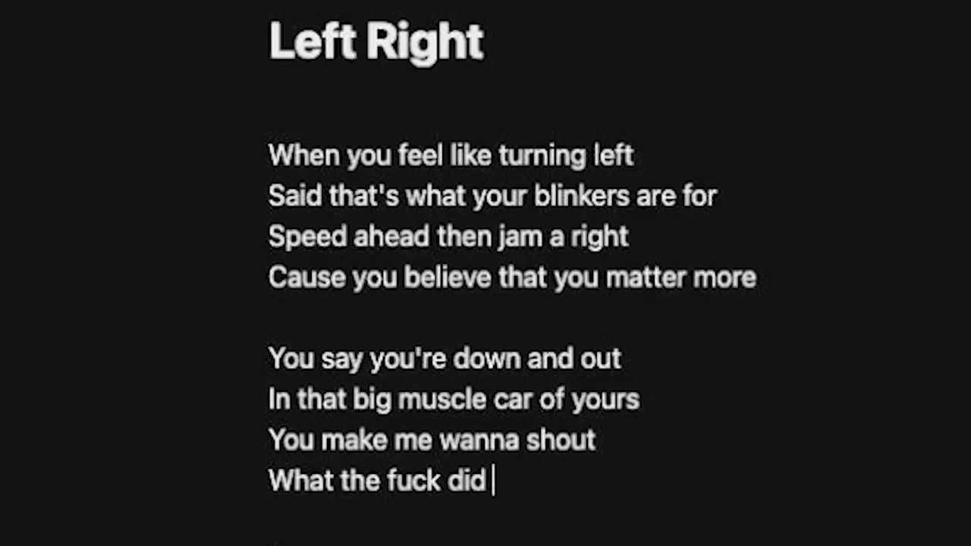
{"action": "type", "text": "you do th"}
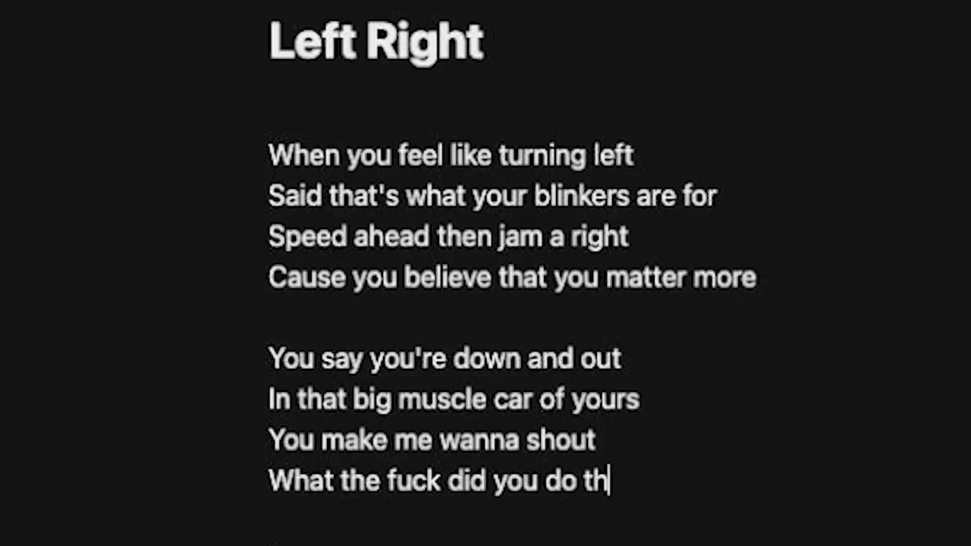
{"action": "type", "text": "at for"}
{"action": "scroll", "coordinate": [769, 529], "scroll_direction": "down", "scroll_amount": 1}
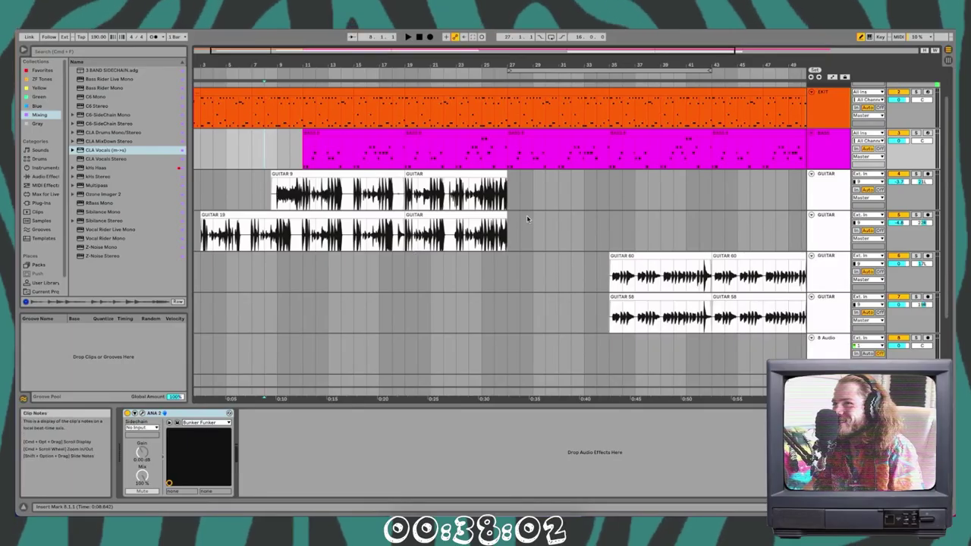
- Stop playback and scroll down to the VOX 6 and VOX 5 vocal takes
{"action": "key", "text": "space"}
{"action": "scroll", "coordinate": [645, 185], "scroll_direction": "down", "scroll_amount": 2}
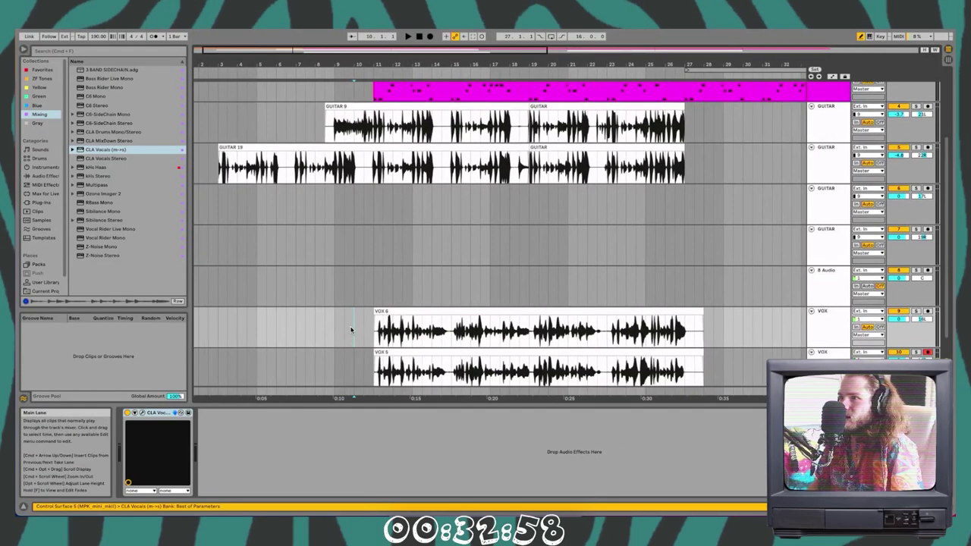
- Group both VOX tracks with Ctrl+G and rename the group VOCALS
{"action": "scroll", "coordinate": [832, 342], "scroll_direction": "down", "scroll_amount": 1}
{"action": "left_click", "coordinate": [833, 342]}
{"action": "key", "text": "ctrl+g"}
{"action": "key", "text": "ctrl+r"}
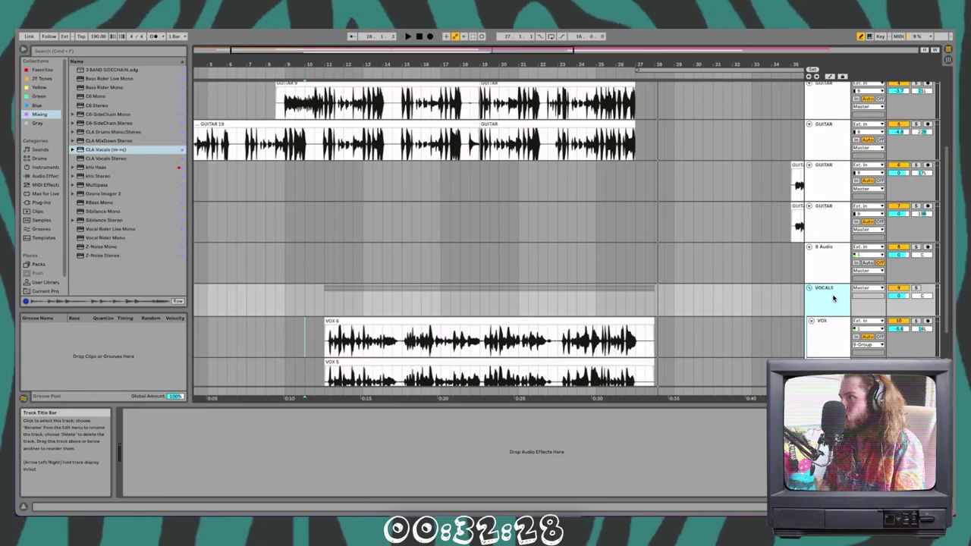
{"action": "type", "text": "CALS"}
{"action": "key", "text": "Return"}
- Set the vocal delay filter to about 2.11 kHz with a narrower band
{"action": "scroll", "coordinate": [833, 299], "scroll_direction": "down", "scroll_amount": 1}
{"action": "right_click", "coordinate": [832, 300]}
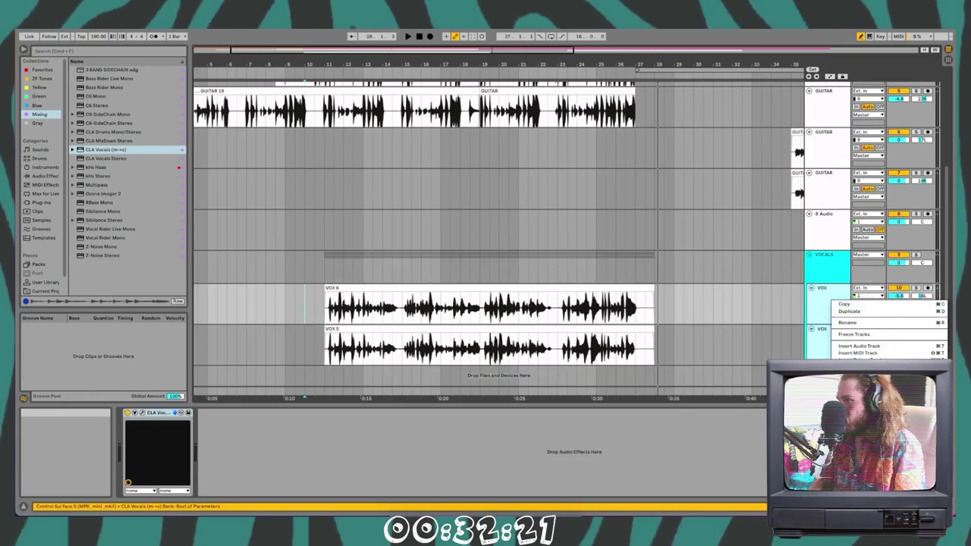
{"action": "key", "text": "Escape"}
{"action": "left_click", "coordinate": [615, 267]}
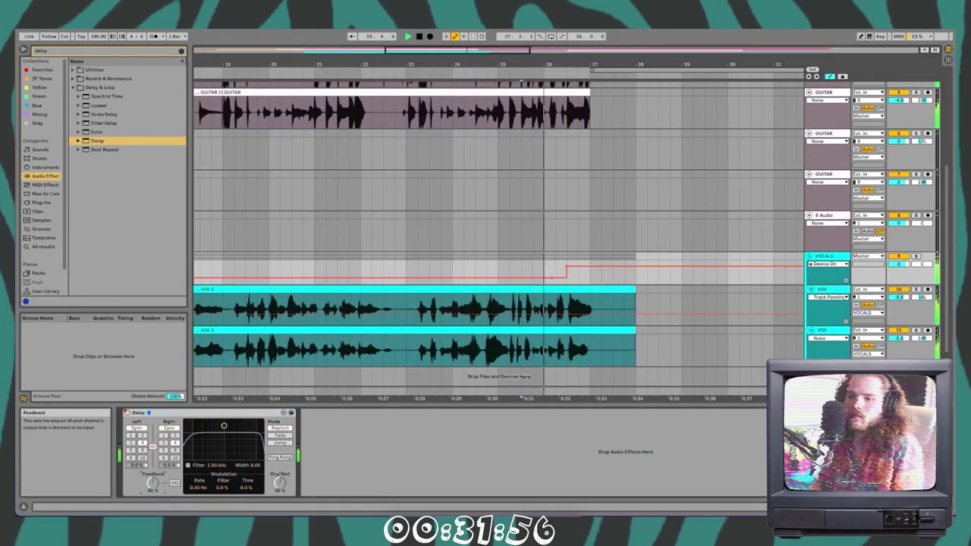
{"action": "left_click_drag", "start_coordinate": [224, 426], "coordinate": [234, 446]}
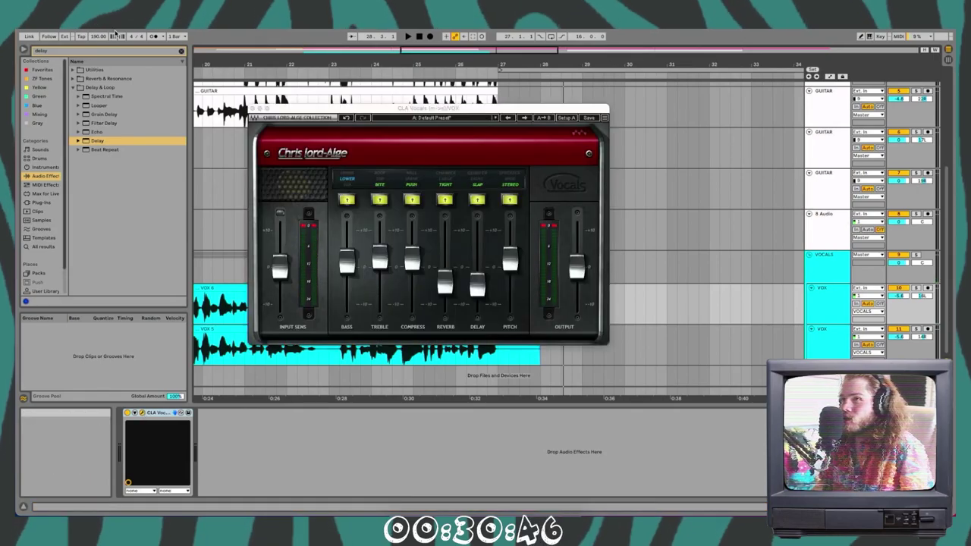
{"action": "left_click_drag", "start_coordinate": [330, 109], "coordinate": [335, 108]}
{"action": "left_click", "coordinate": [227, 267]}
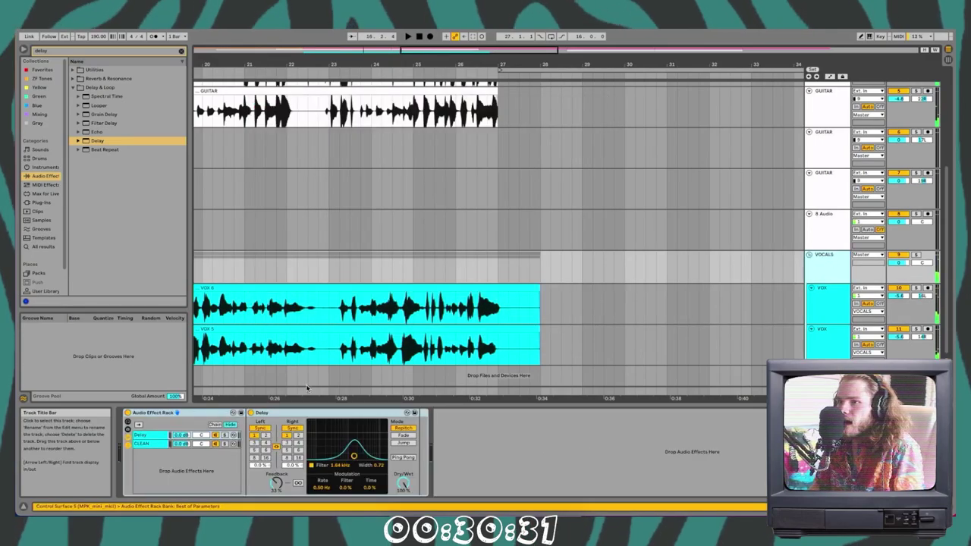
- Raise the CLA Vocals delay amount on both VOX tracks, then stop playback
{"action": "left_click", "coordinate": [830, 305]}
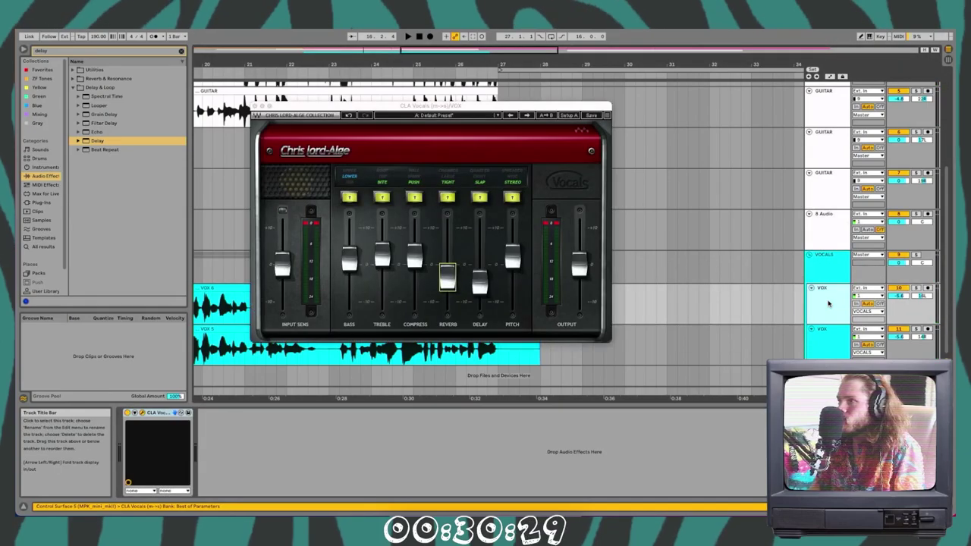
{"action": "left_click_drag", "start_coordinate": [484, 296], "coordinate": [484, 259]}
{"action": "left_click", "coordinate": [815, 332]}
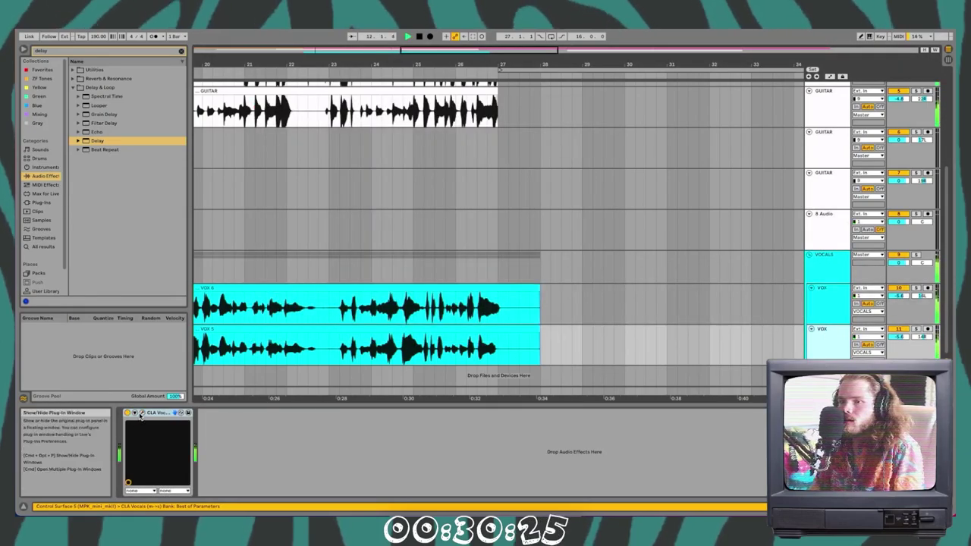
{"action": "left_click", "coordinate": [138, 413]}
{"action": "left_click_drag", "start_coordinate": [477, 287], "coordinate": [481, 228]}
{"action": "left_click", "coordinate": [838, 309]}
{"action": "key", "text": "space"}
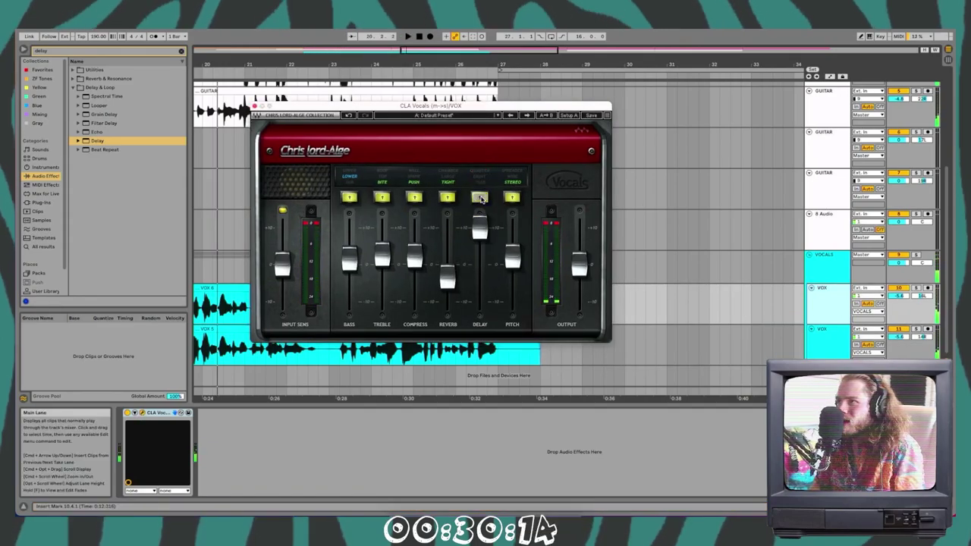
- Switch the vocal delay to quarter-note timing and enable the VOCALS group's delay rack
{"action": "left_click", "coordinate": [840, 289]}
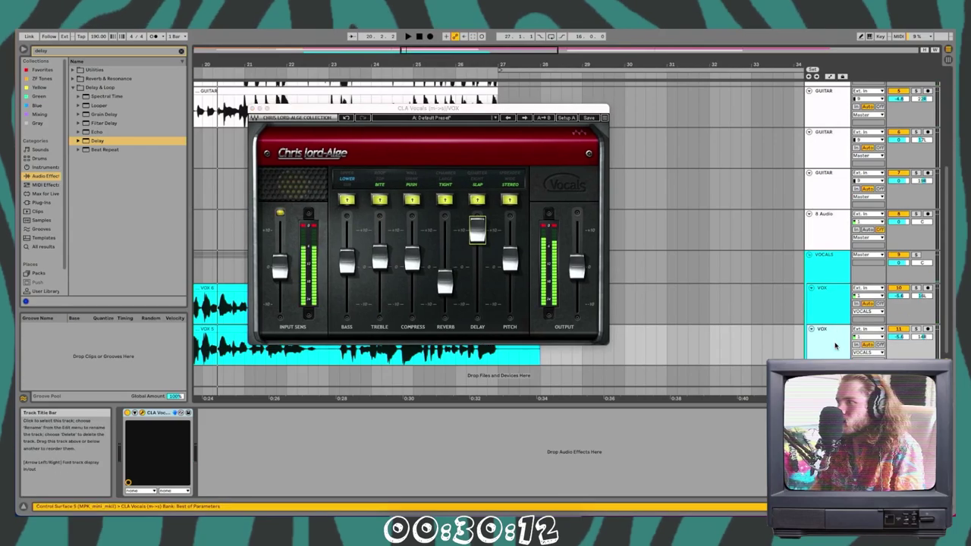
{"action": "left_click", "coordinate": [478, 201]}
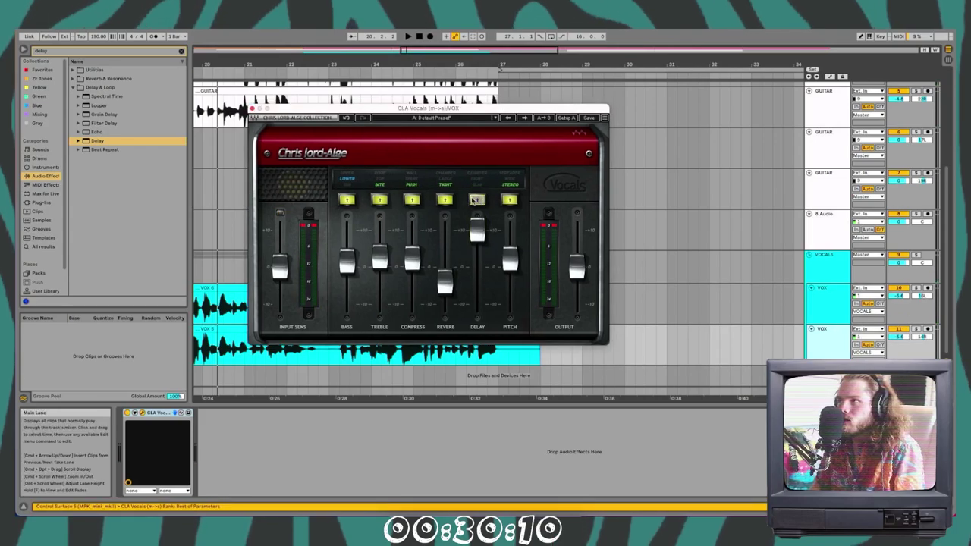
{"action": "left_click", "coordinate": [252, 109]}
{"action": "left_click", "coordinate": [825, 261]}
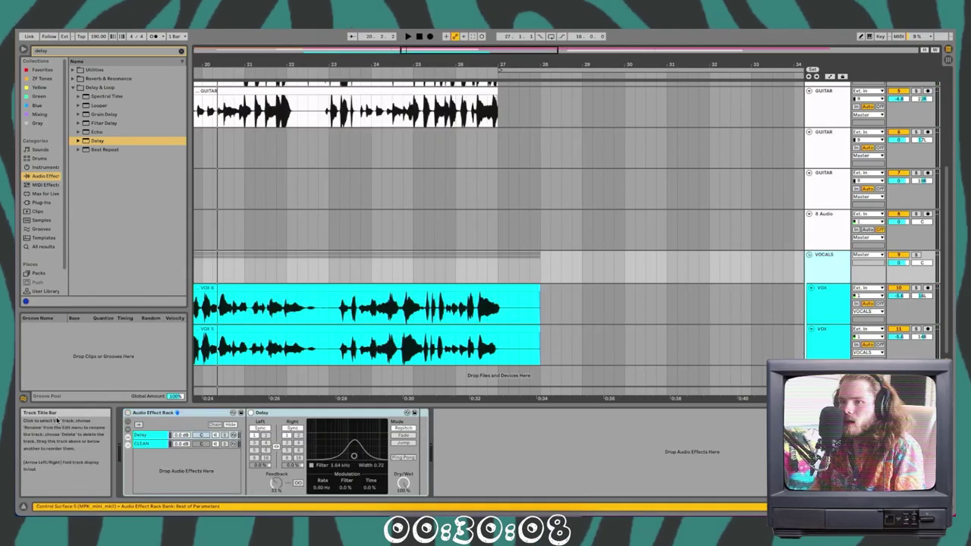
{"action": "left_click", "coordinate": [127, 413]}
{"action": "key", "text": "space"}
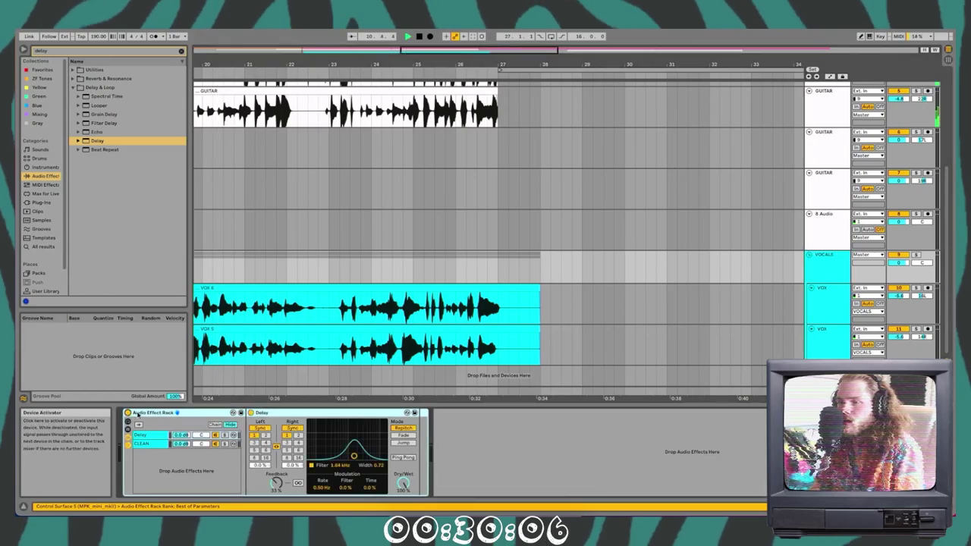
{"action": "left_click", "coordinate": [834, 313]}
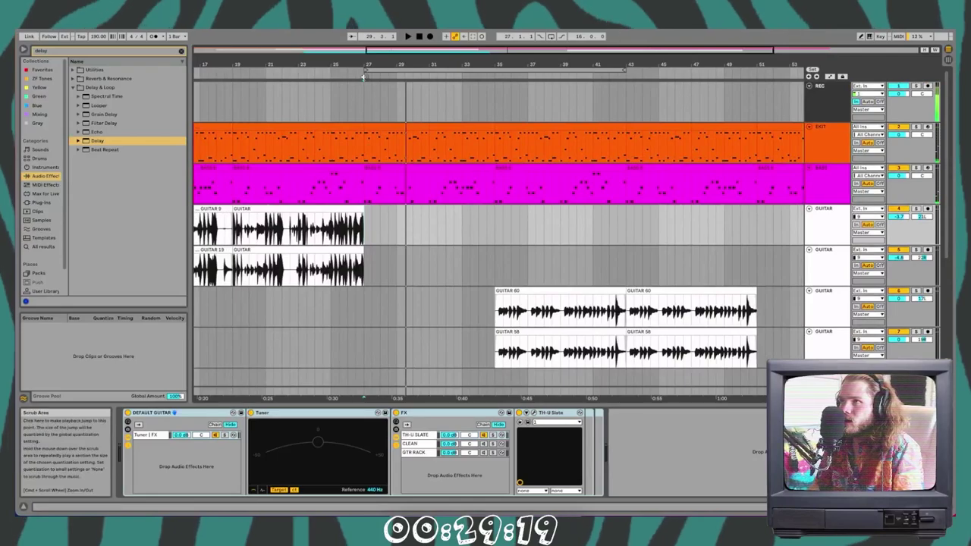
- Add a locator at bar 27 and clear the browser's delay search
{"action": "right_click", "coordinate": [364, 73]}
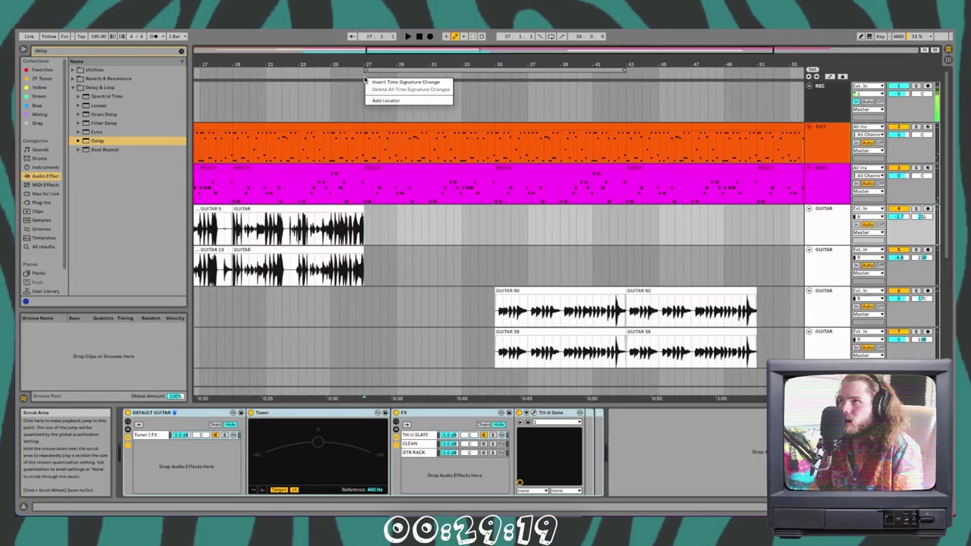
{"action": "left_click", "coordinate": [374, 102]}
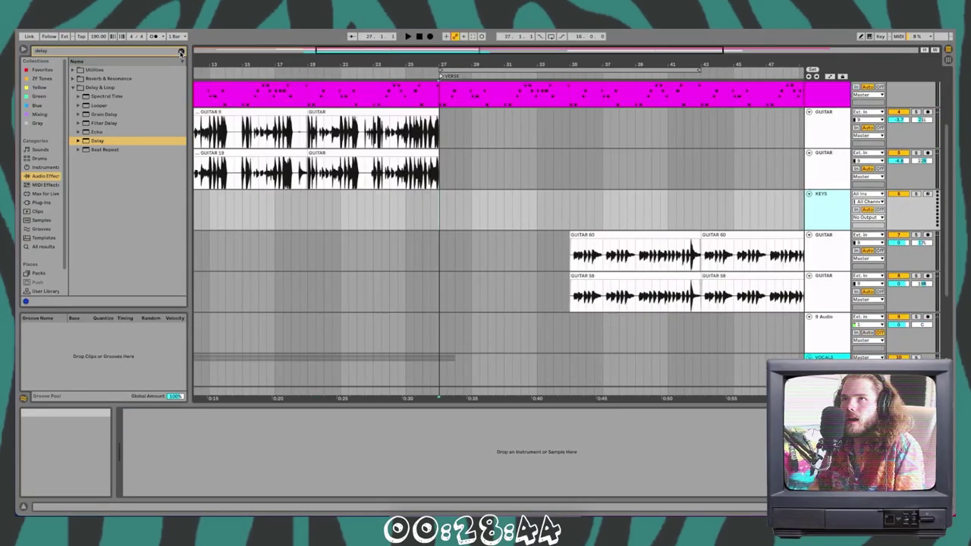
{"action": "left_click", "coordinate": [181, 52]}
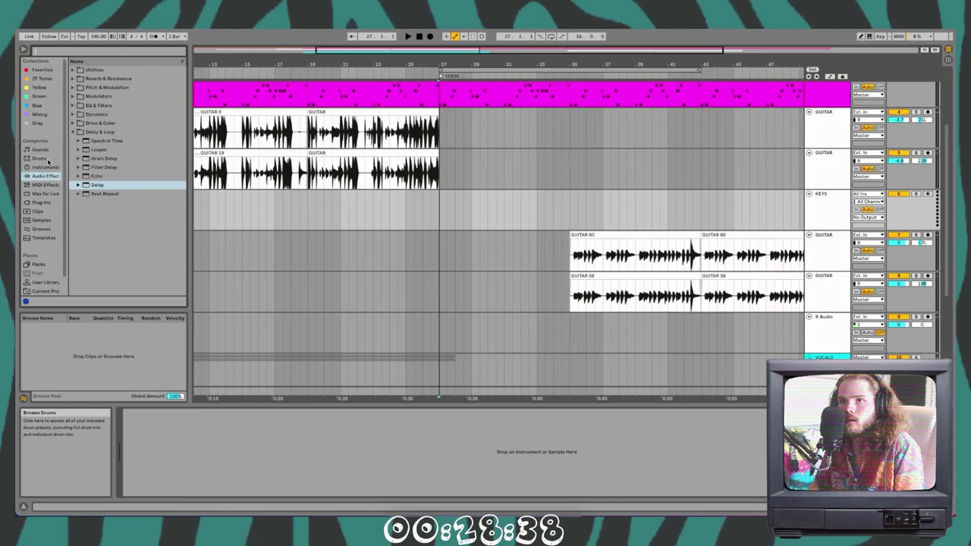
- Browse Instruments and expand Electric > Piano & Keys to reach the Organ Soft preset
{"action": "left_click", "coordinate": [48, 167]}
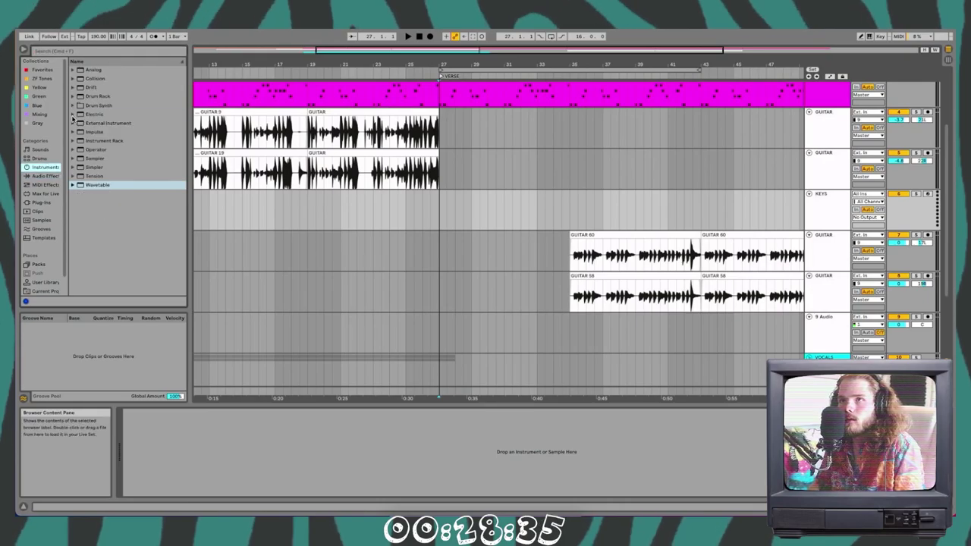
{"action": "left_click", "coordinate": [73, 113]}
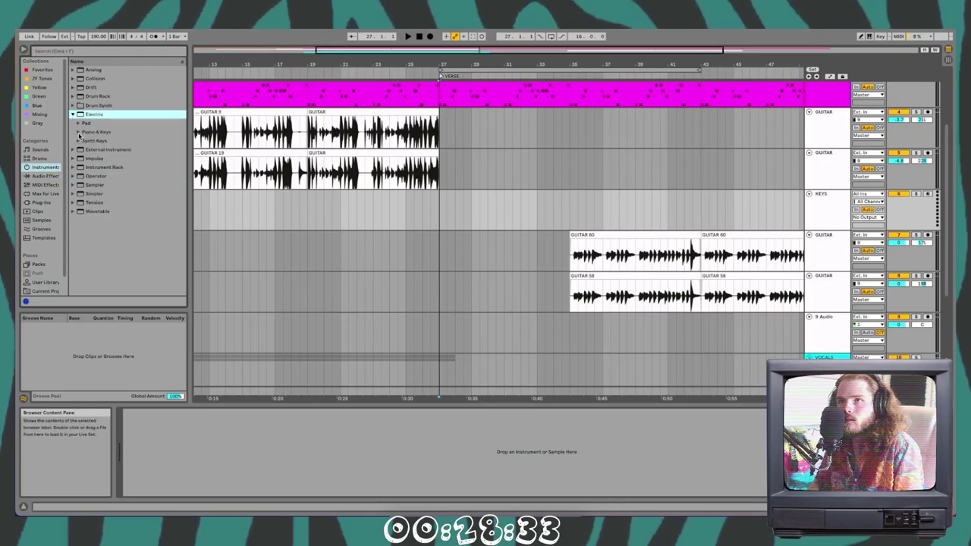
{"action": "left_click", "coordinate": [78, 133]}
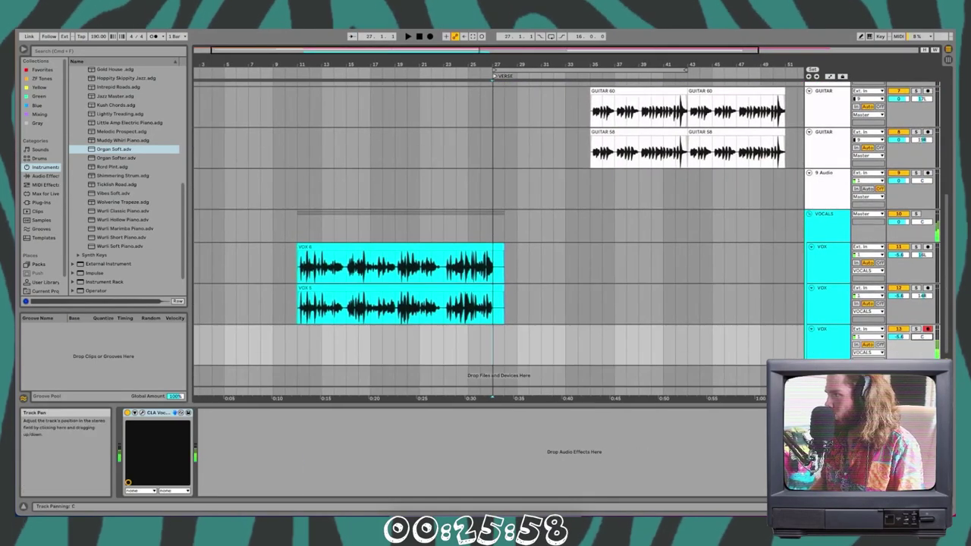
- Check the CLA Vocals plug-in on the bottom VOX track, then hide its window
{"action": "scroll", "coordinate": [716, 332], "scroll_direction": "left", "scroll_amount": 1}
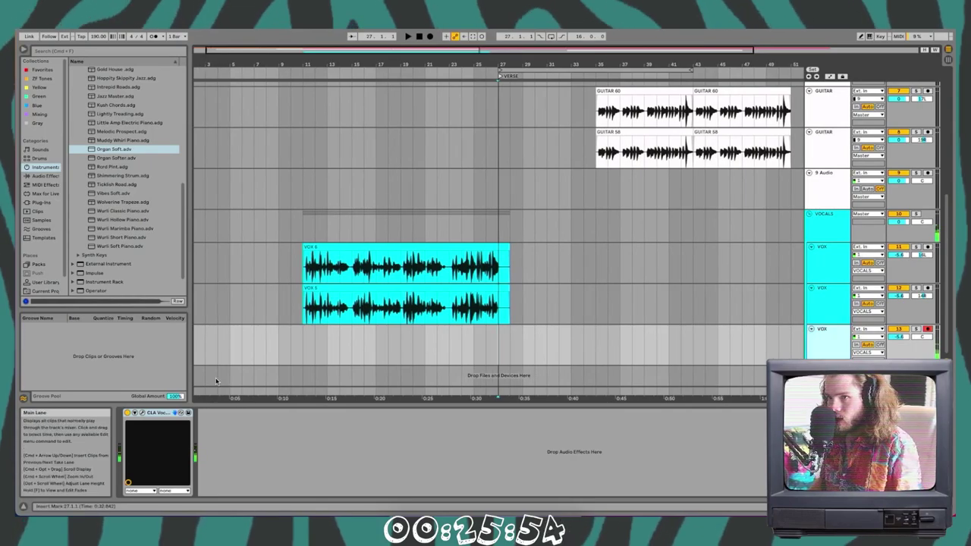
{"action": "left_click", "coordinate": [176, 413]}
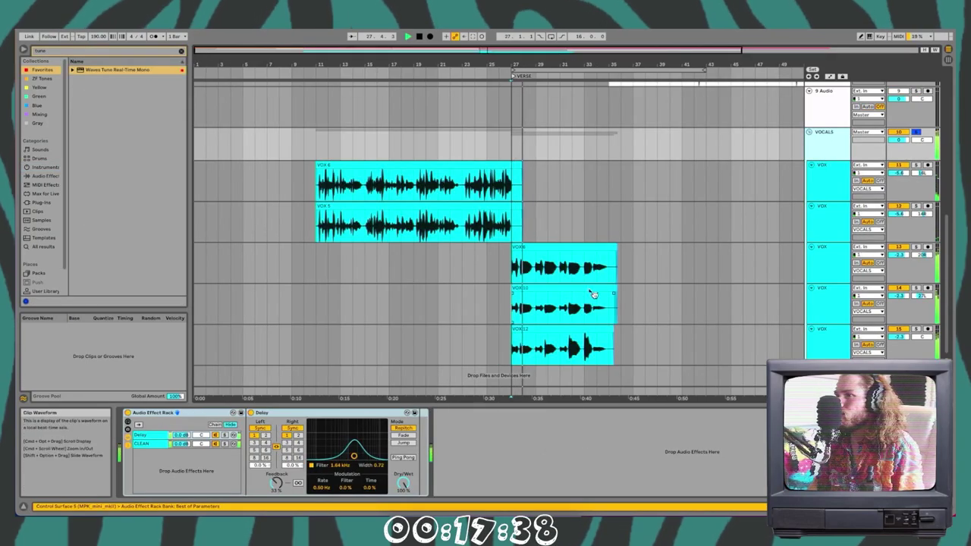
{"action": "left_click", "coordinate": [824, 342]}
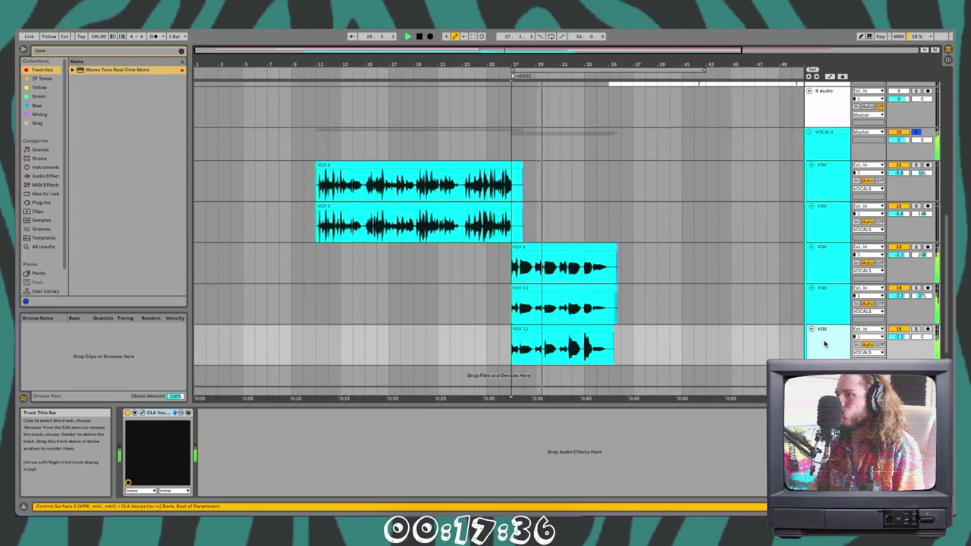
{"action": "left_click", "coordinate": [144, 412]}
{"action": "key", "text": "ctrl+alt+p"}
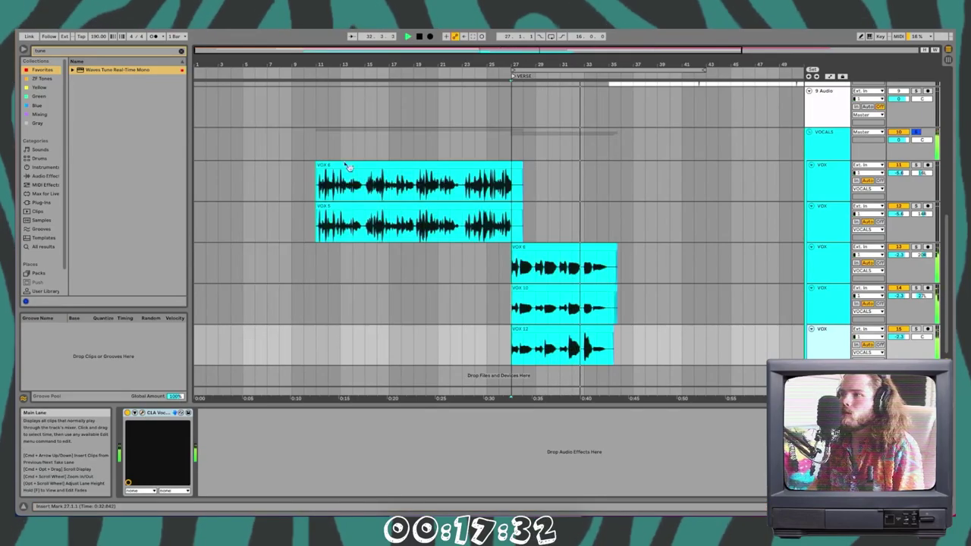
- Check the Waves Tune settings on the VOX 10 track and select the VOX 6 track
{"action": "left_click", "coordinate": [338, 304]}
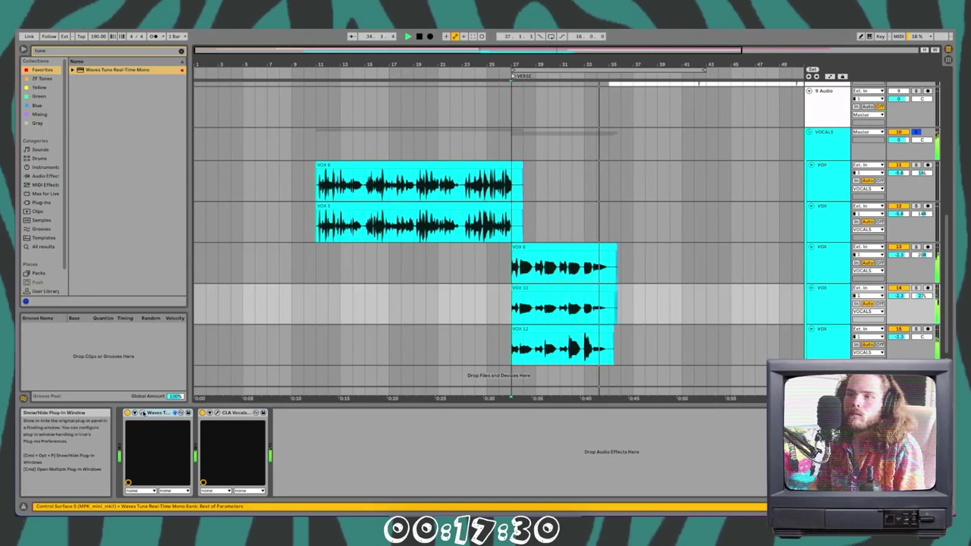
{"action": "left_click", "coordinate": [143, 412]}
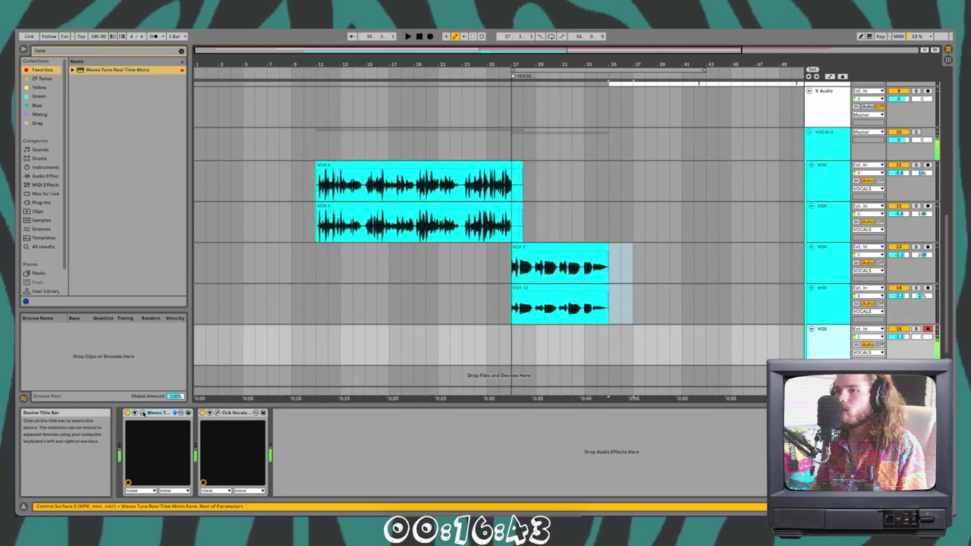
{"action": "left_click", "coordinate": [143, 413]}
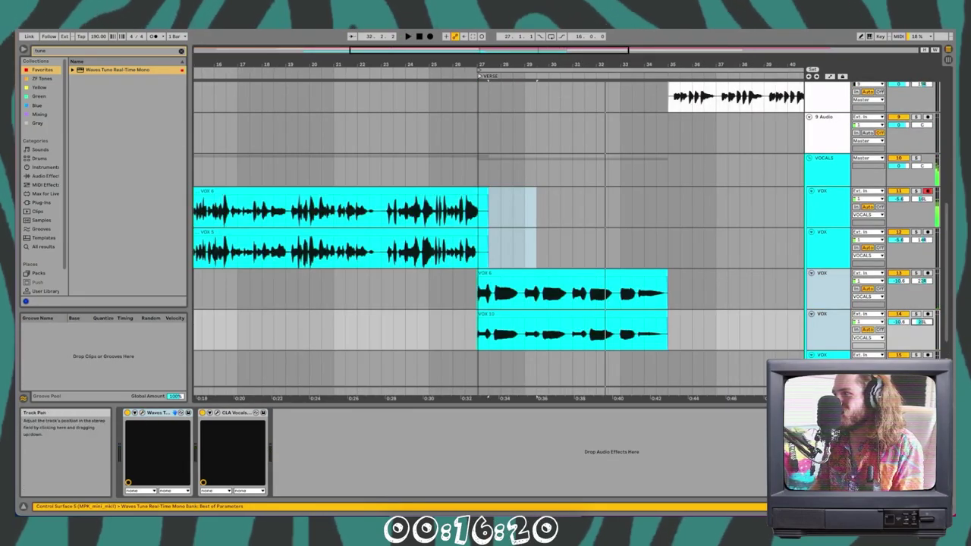
{"action": "left_click", "coordinate": [883, 298]}
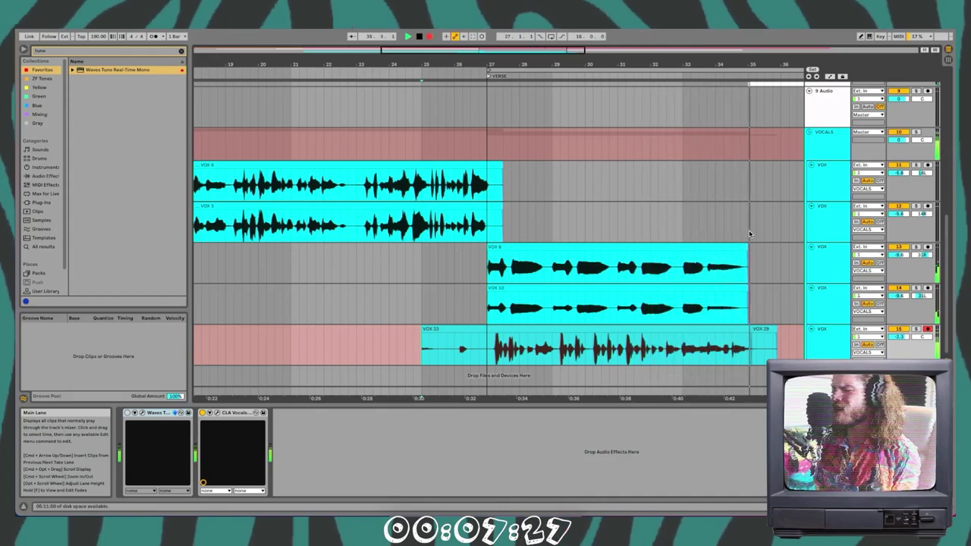
- Stop recording, trim the VOX 33 take to start at bar 27, and play it back
{"action": "key", "text": "space"}
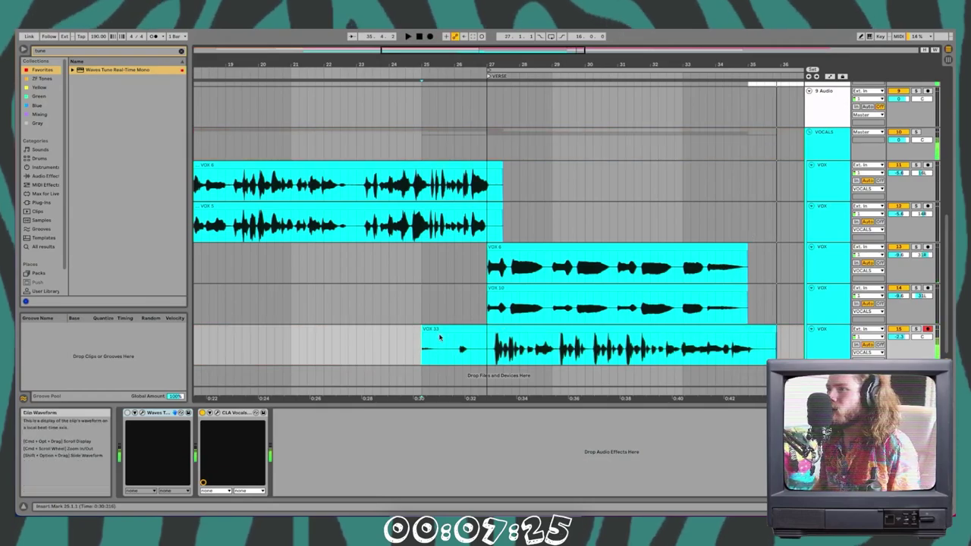
{"action": "left_click_drag", "start_coordinate": [423, 345], "coordinate": [487, 345]}
{"action": "key", "text": "space"}
{"action": "key", "text": "space"}
- Deselect the trimmed clip and zoom out to show more bars of the arrangement
{"action": "left_click", "coordinate": [391, 340]}
{"action": "scroll", "coordinate": [456, 323], "scroll_direction": "left", "scroll_amount": 2}
{"action": "key", "text": "minus"}
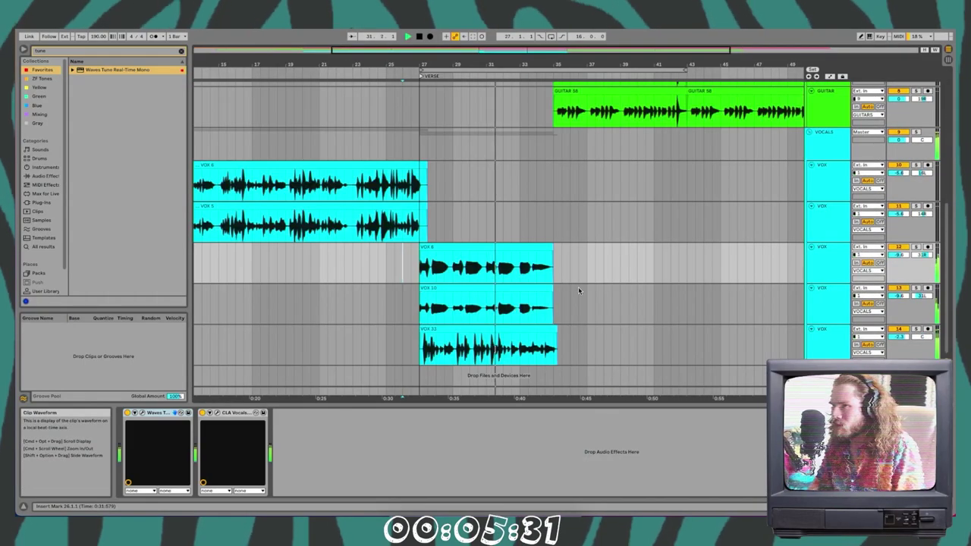
{"action": "scroll", "coordinate": [567, 291], "scroll_direction": "left", "scroll_amount": 3}
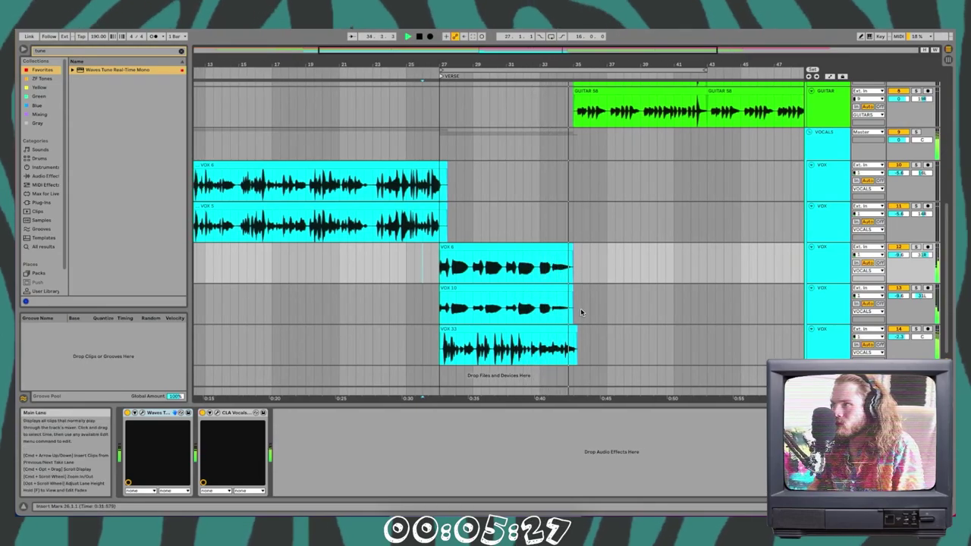
{"action": "left_click", "coordinate": [452, 348]}
{"action": "key", "text": "space"}
{"action": "left_click", "coordinate": [467, 287]}
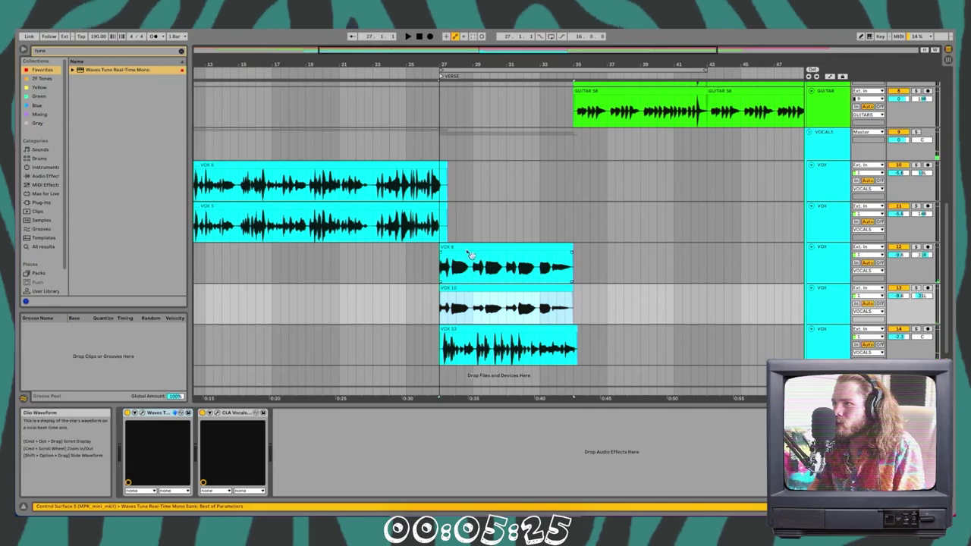
{"action": "left_click", "coordinate": [445, 259], "text": "shift"}
{"action": "key", "text": "0"}
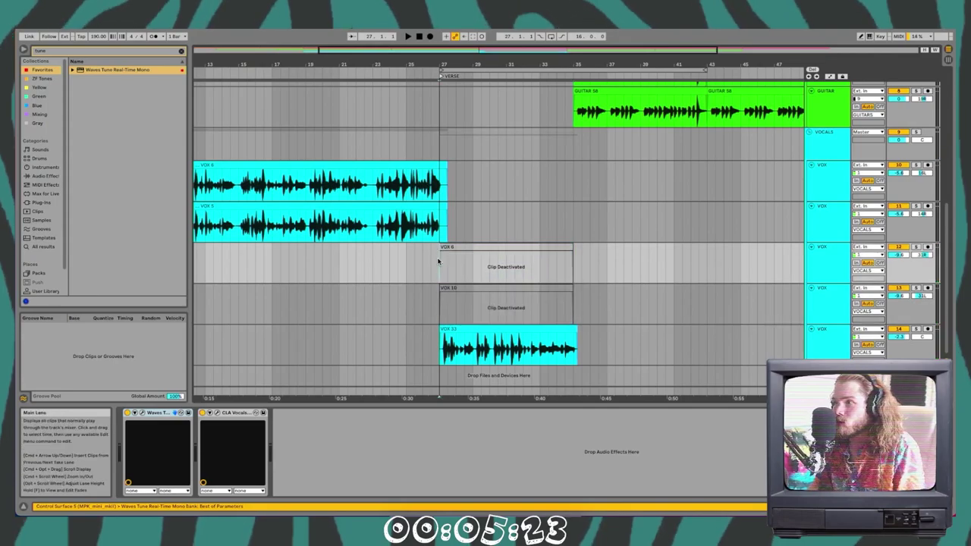
{"action": "scroll", "coordinate": [441, 260], "scroll_direction": "left", "scroll_amount": 1}
{"action": "left_click", "coordinate": [469, 349]}
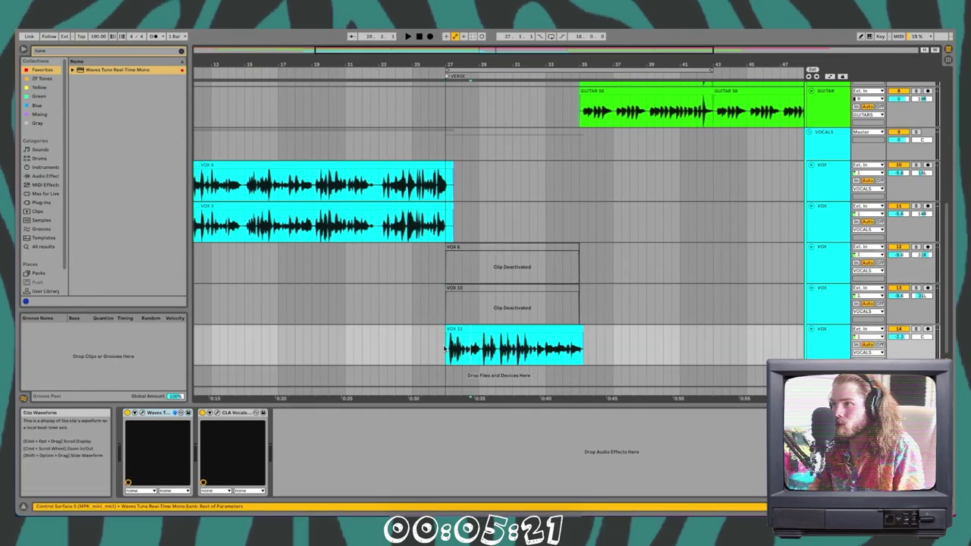
{"action": "left_click", "coordinate": [486, 333]}
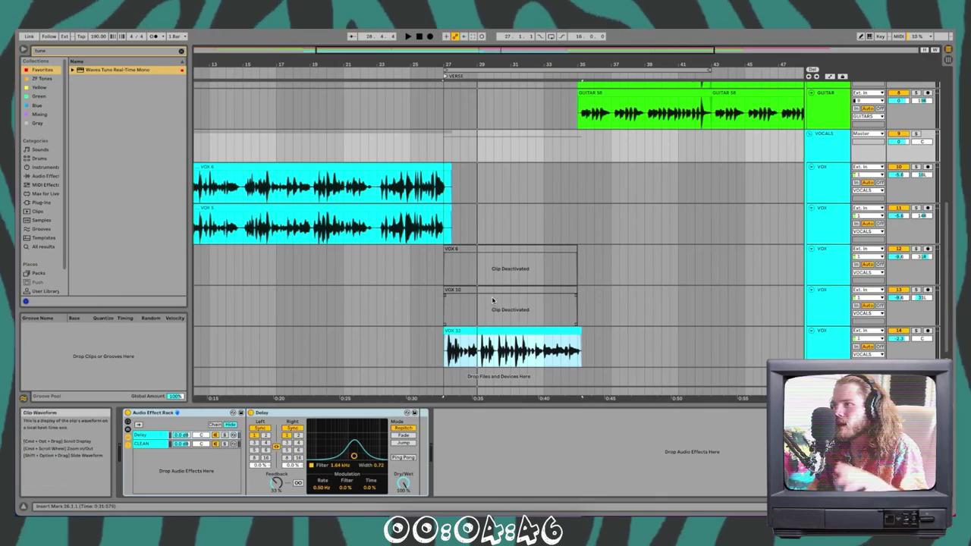
{"action": "left_click", "coordinate": [496, 249], "text": "shift"}
{"action": "key", "text": "0"}
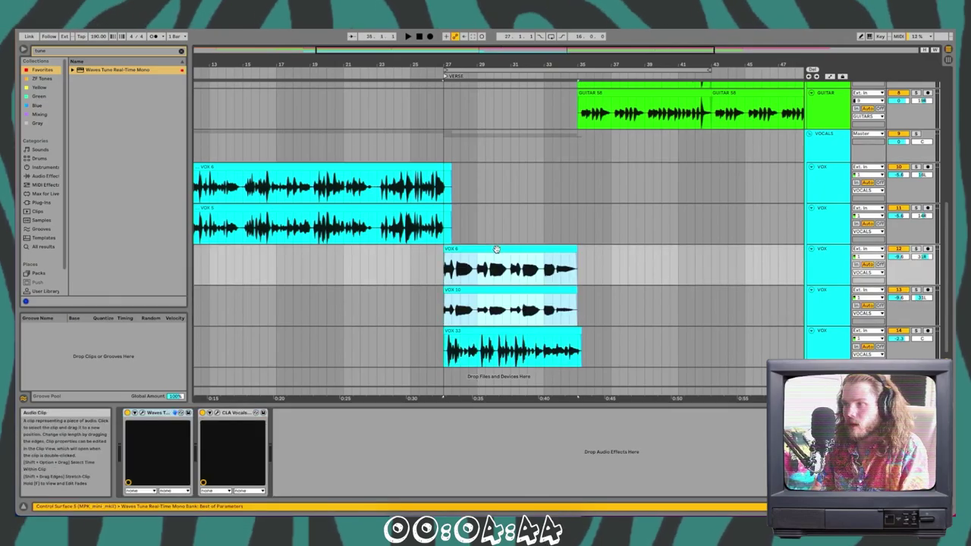
{"action": "left_click", "coordinate": [440, 272]}
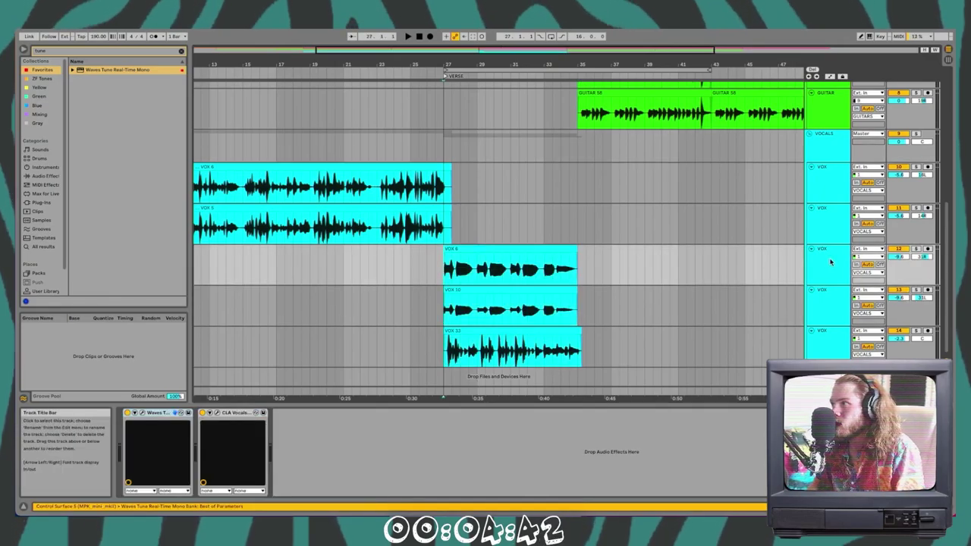
{"action": "key", "text": "space"}
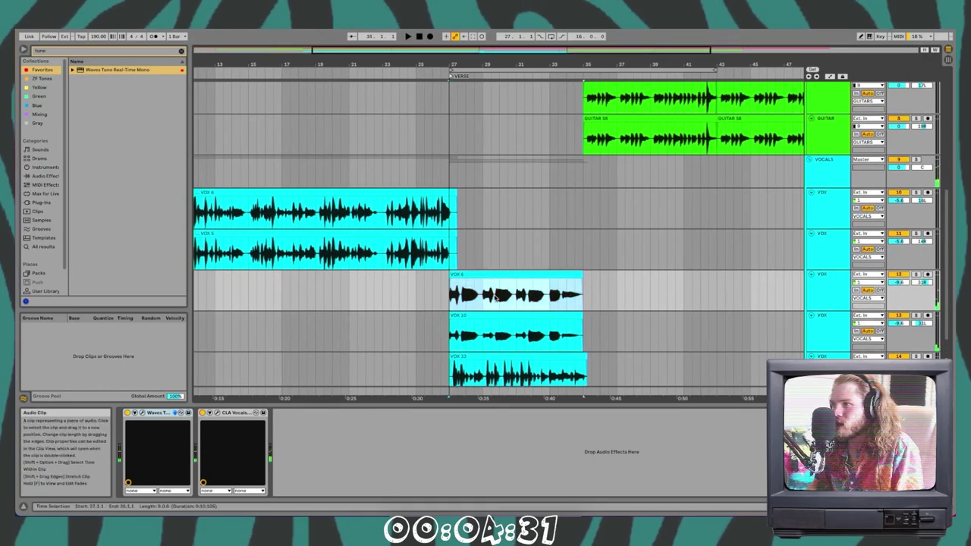
{"action": "scroll", "coordinate": [490, 266], "scroll_direction": "up", "scroll_amount": 6}
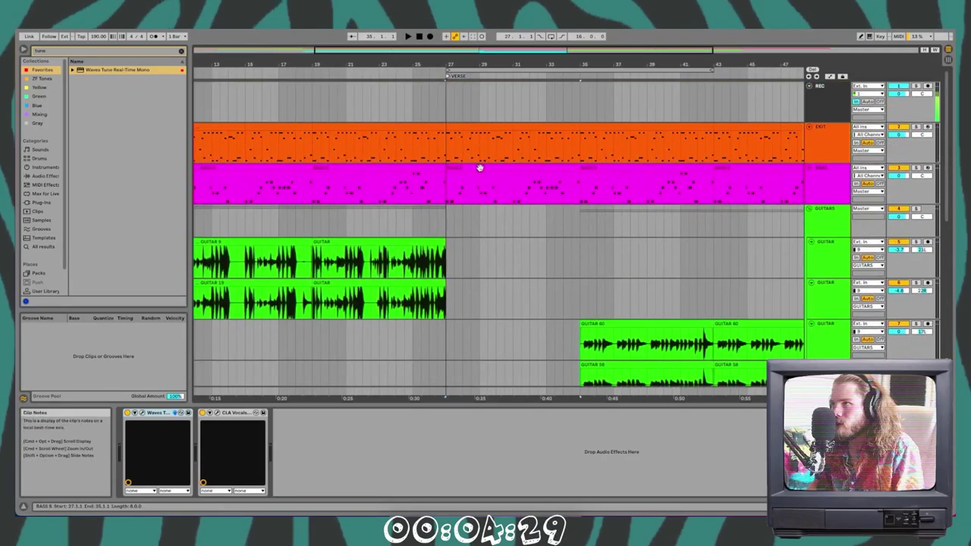
{"action": "left_click", "coordinate": [479, 166]}
{"action": "key", "text": "0"}
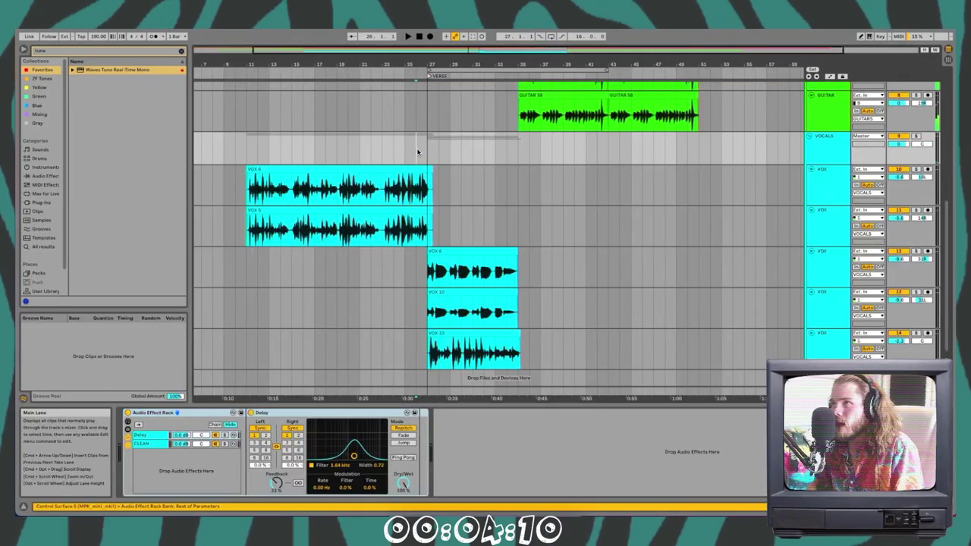
{"action": "scroll", "coordinate": [456, 204], "scroll_direction": "up", "scroll_amount": 5}
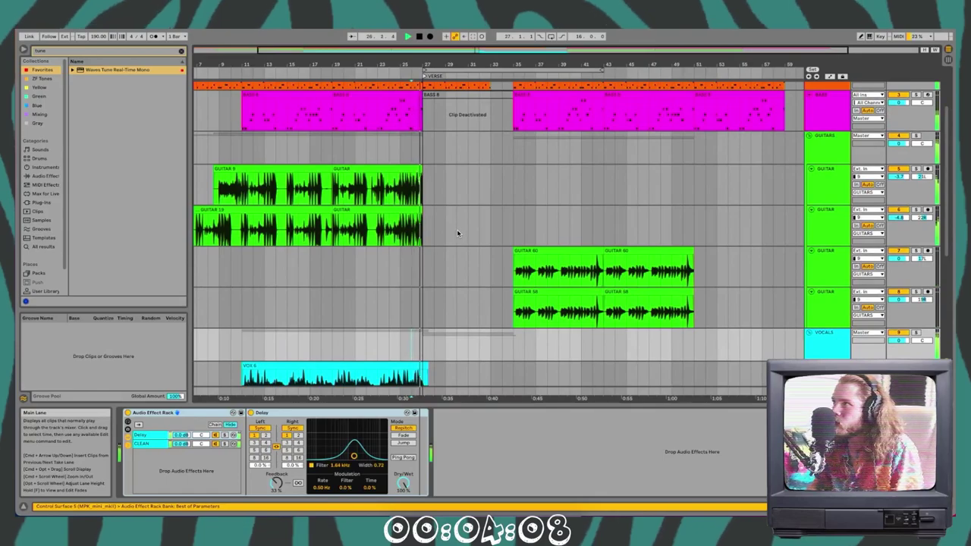
{"action": "scroll", "coordinate": [461, 285], "scroll_direction": "up", "scroll_amount": 3}
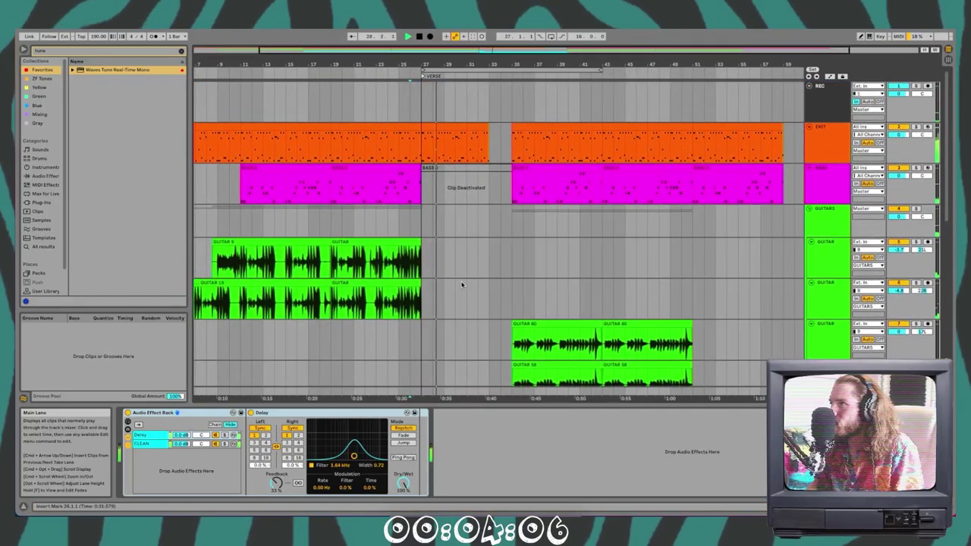
{"action": "scroll", "coordinate": [465, 219], "scroll_direction": "left", "scroll_amount": 3}
{"action": "scroll", "coordinate": [466, 219], "scroll_direction": "right", "scroll_amount": 3}
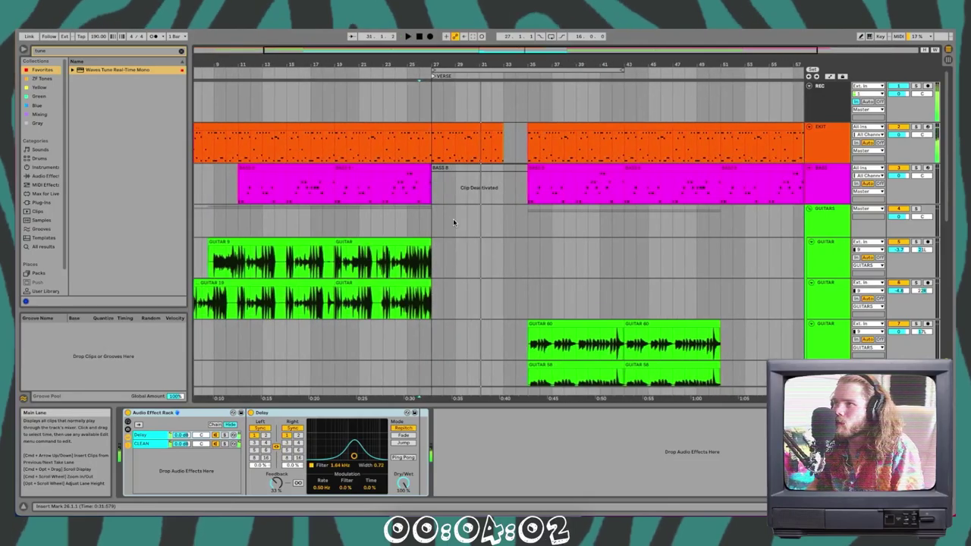
{"action": "scroll", "coordinate": [453, 218], "scroll_direction": "down", "scroll_amount": 3}
{"action": "scroll", "coordinate": [453, 218], "scroll_direction": "left", "scroll_amount": 1}
{"action": "left_click", "coordinate": [441, 103]}
{"action": "scroll", "coordinate": [483, 162], "scroll_direction": "up", "scroll_amount": 4}
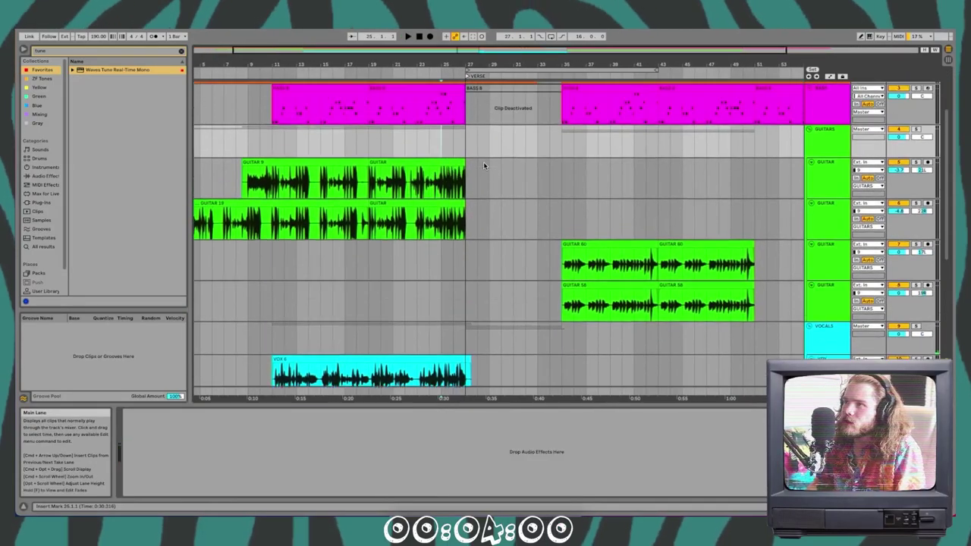
{"action": "left_click", "coordinate": [508, 168]}
{"action": "key", "text": "0"}
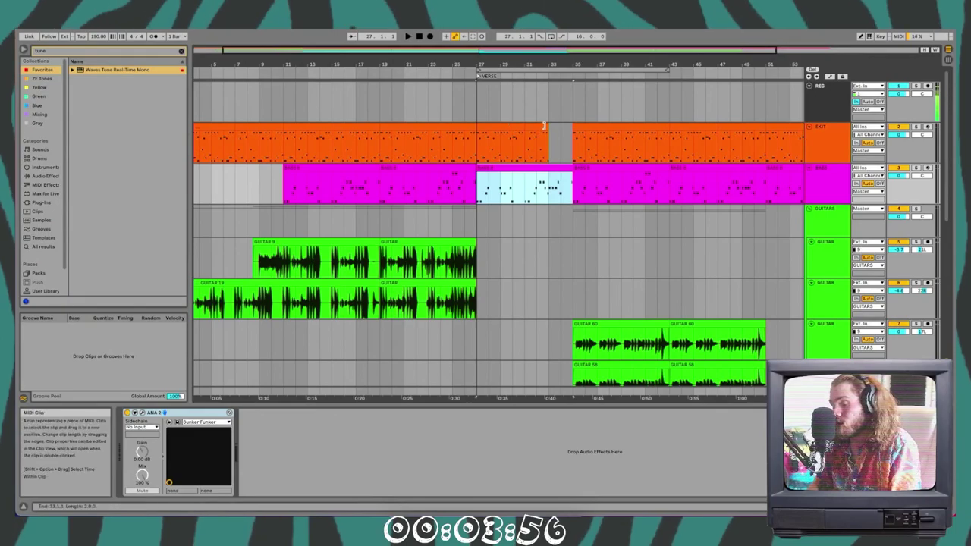
- Select the BRIDGE 1, BRIDGE 2 and POTENTIAL BRIDGE takes from VOX 6 to VOX 33 and deactivate them
{"action": "scroll", "coordinate": [499, 209], "scroll_direction": "down", "scroll_amount": 5}
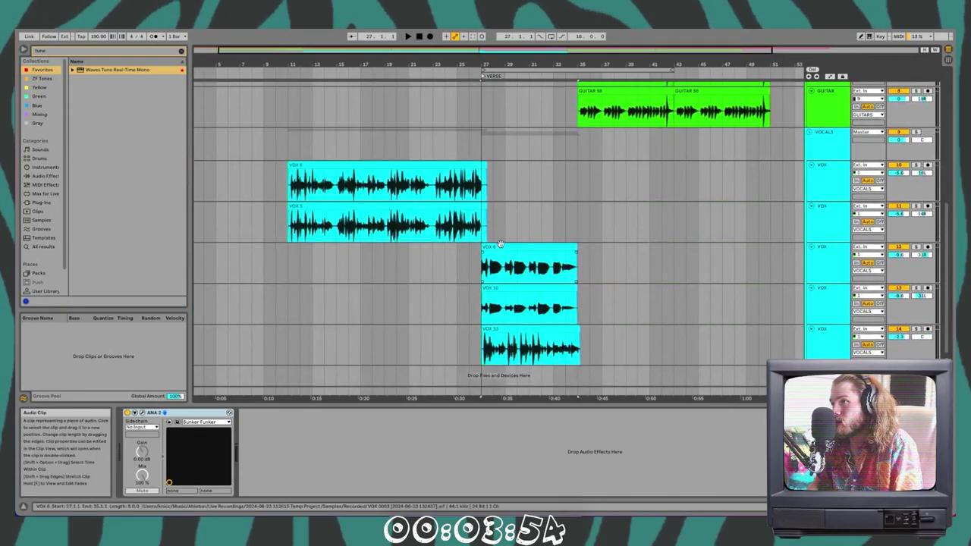
{"action": "left_click", "coordinate": [518, 266]}
{"action": "left_click", "coordinate": [510, 329], "text": "shift"}
{"action": "key", "text": "0"}
- Review the arrangement across the tracks and set the insert point at bar 23
{"action": "scroll", "coordinate": [500, 237], "scroll_direction": "up", "scroll_amount": 10}
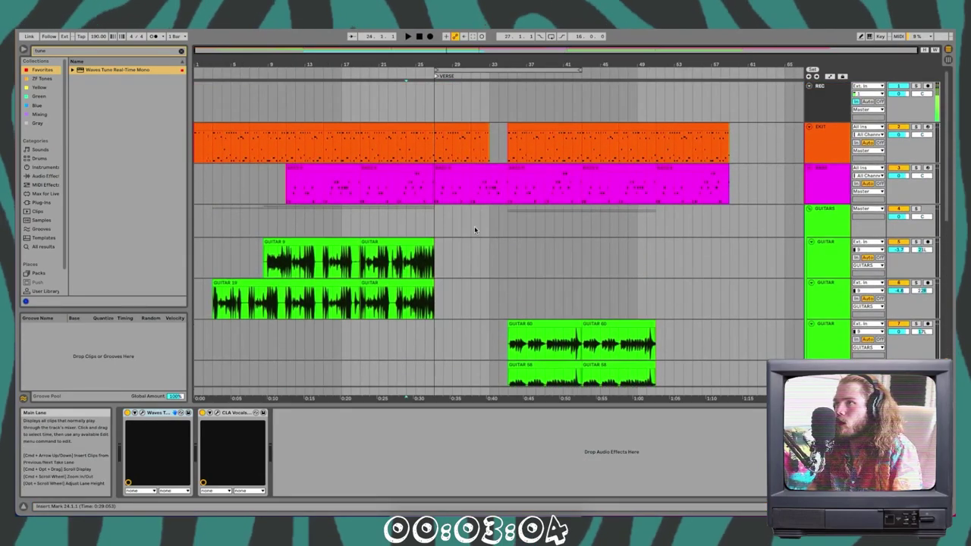
{"action": "scroll", "coordinate": [469, 229], "scroll_direction": "up", "scroll_amount": 5}
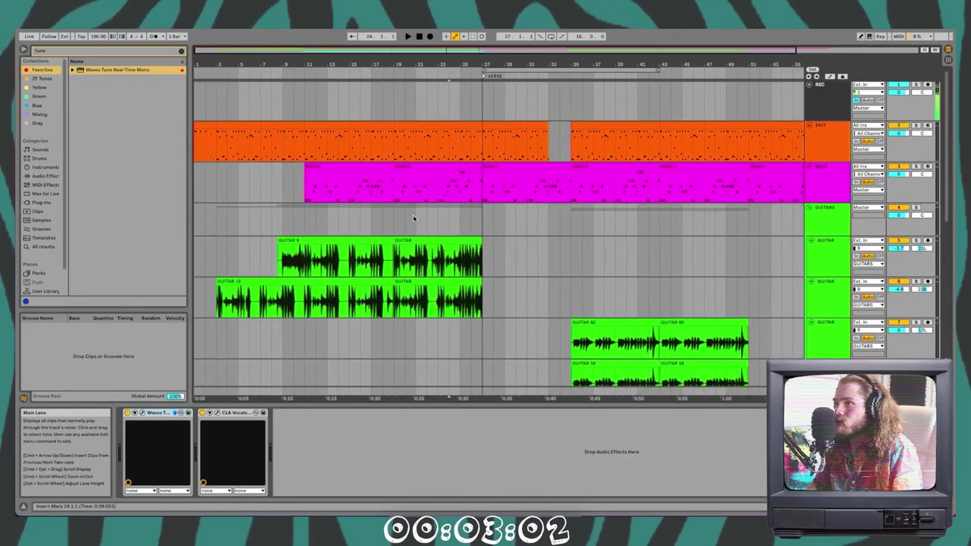
{"action": "scroll", "coordinate": [413, 219], "scroll_direction": "down", "scroll_amount": 2}
{"action": "scroll", "coordinate": [403, 215], "scroll_direction": "down", "scroll_amount": 8}
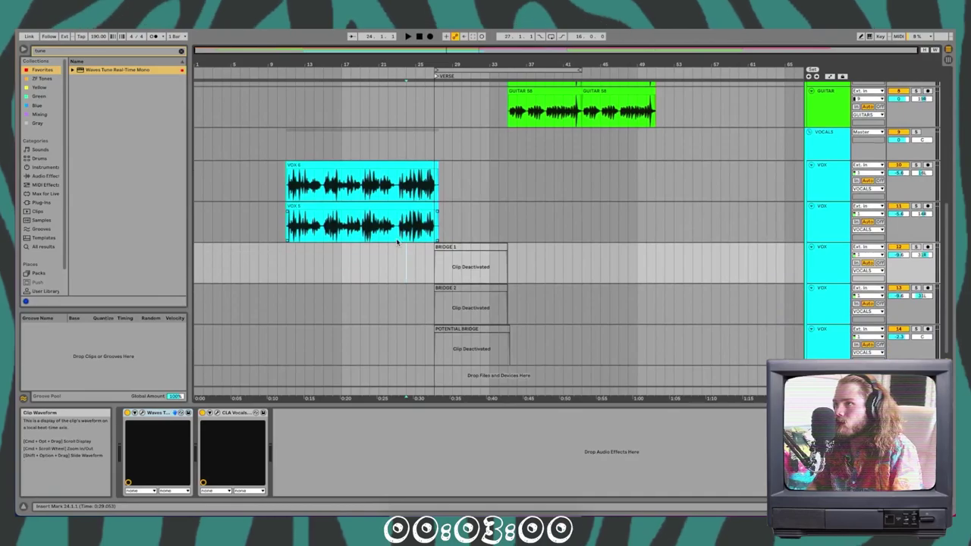
{"action": "left_click", "coordinate": [399, 253]}
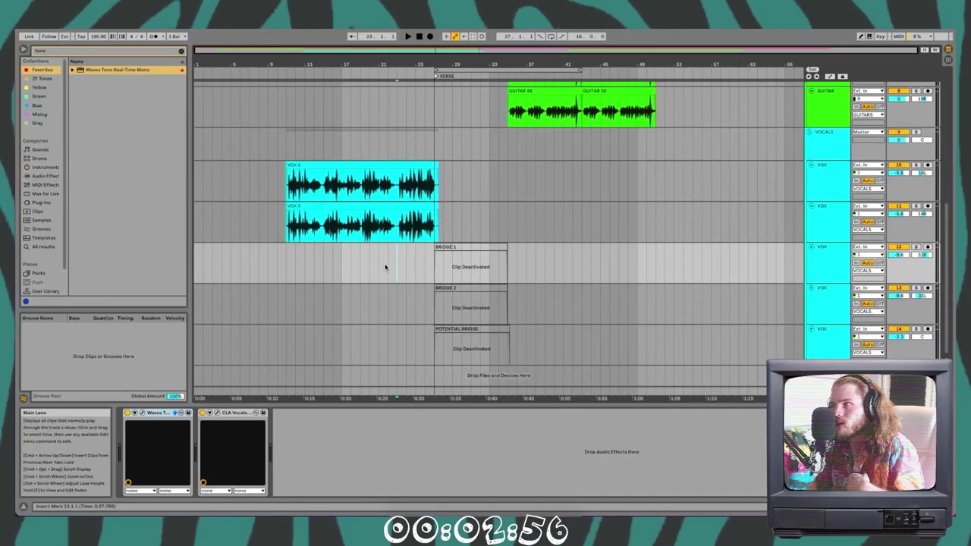
{"action": "scroll", "coordinate": [388, 263], "scroll_direction": "up", "scroll_amount": 5}
{"action": "scroll", "coordinate": [466, 217], "scroll_direction": "up", "scroll_amount": 2}
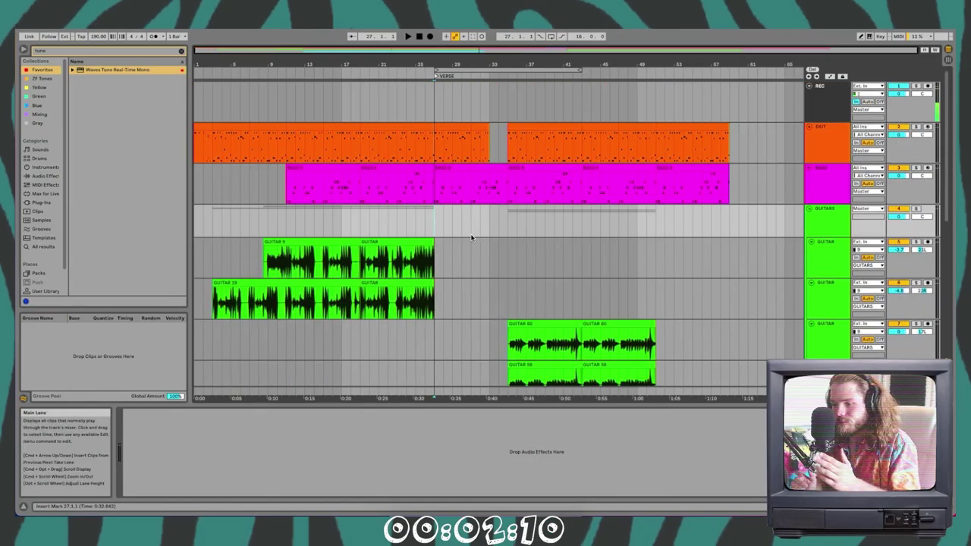